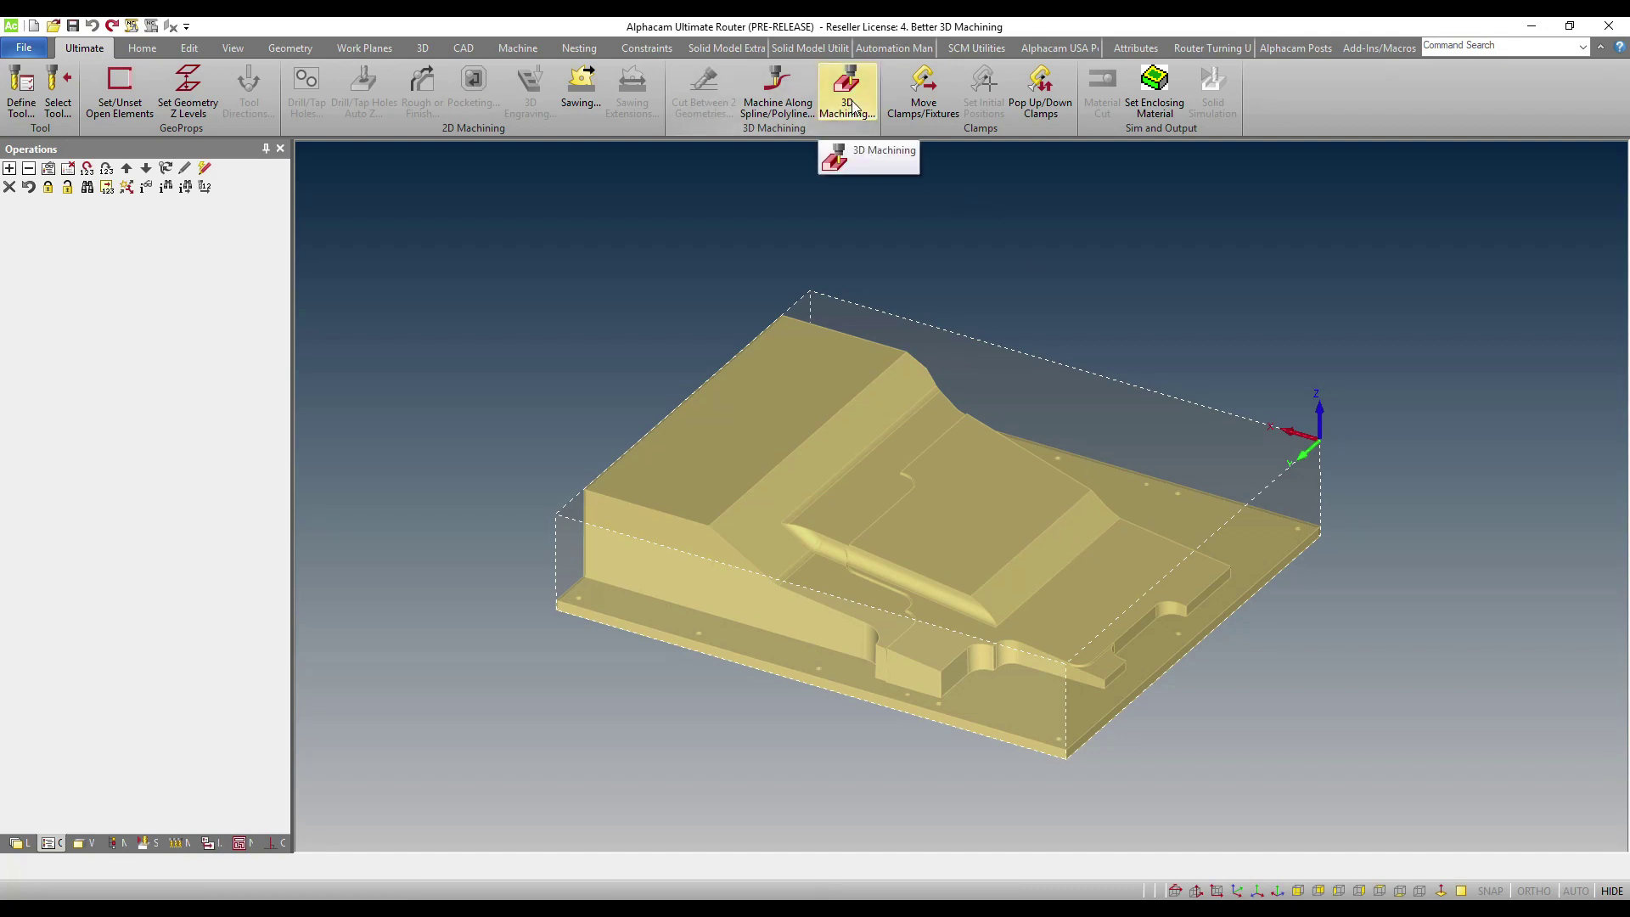
- Zoom and orbit to the cylindrical feature, then start a 3-Axis Constant Cusp 3D Machining operation on selected faces
{"action": "scroll", "coordinate": [914, 609], "scroll_direction": "up", "scroll_amount": 5}
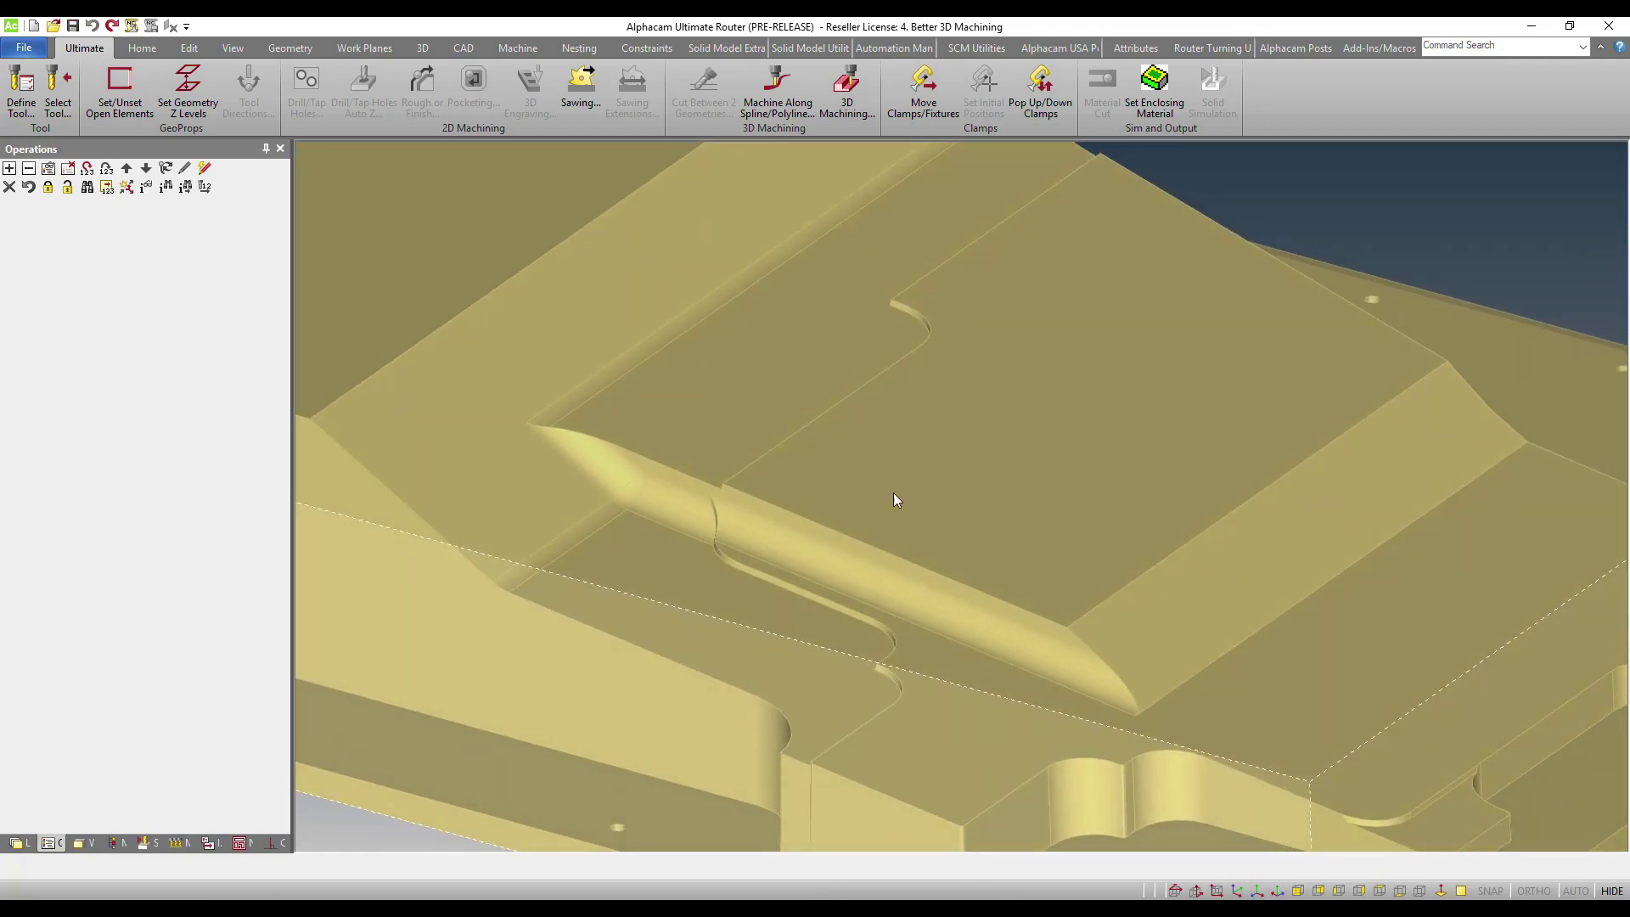
{"action": "mouse_move", "coordinate": [1013, 677]}
{"action": "middle_mouse_down"}
{"action": "mouse_move", "coordinate": [984, 654]}
{"action": "mouse_move", "coordinate": [1036, 680]}
{"action": "mouse_move", "coordinate": [1007, 668]}
{"action": "middle_mouse_up"}
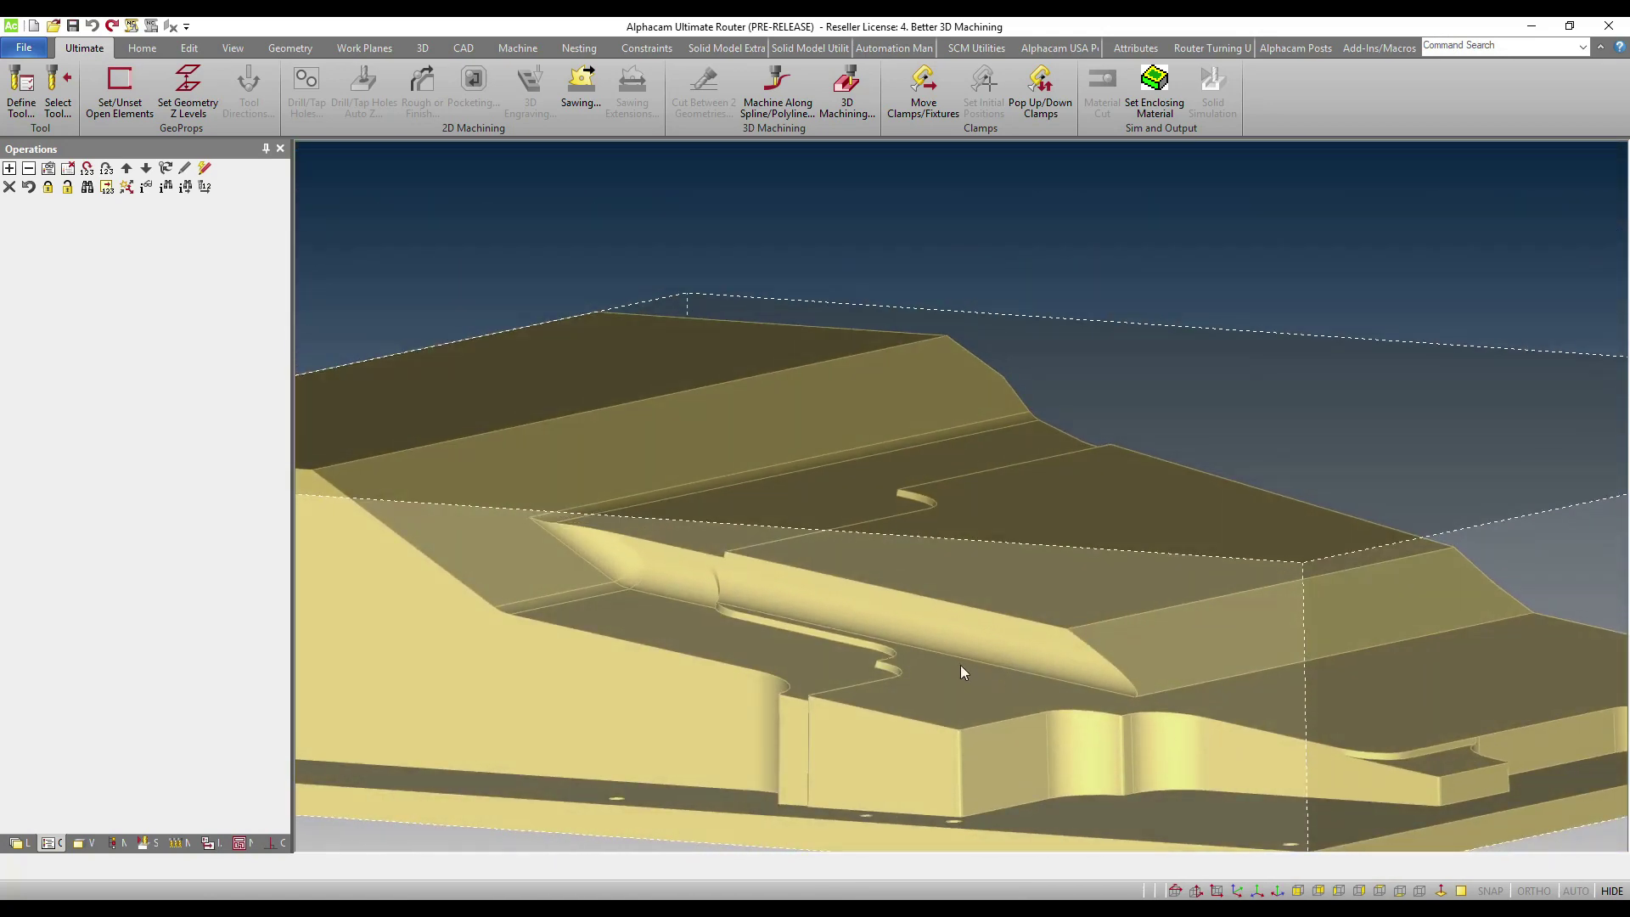
{"action": "scroll", "coordinate": [961, 667], "scroll_direction": "up", "scroll_amount": 2}
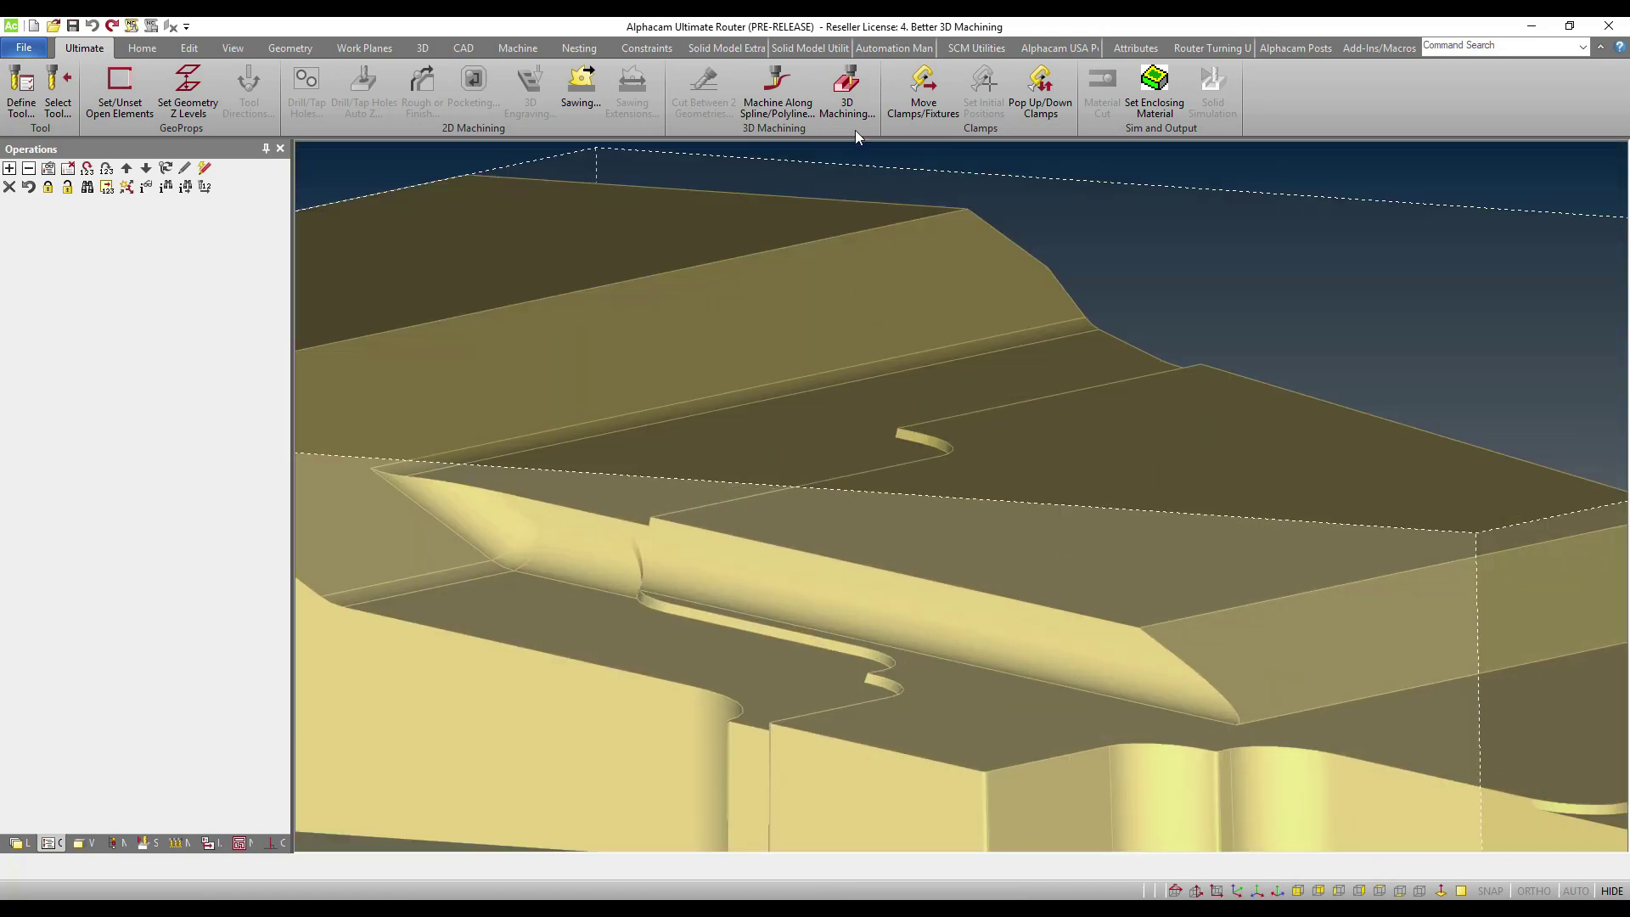
{"action": "left_click", "coordinate": [847, 94]}
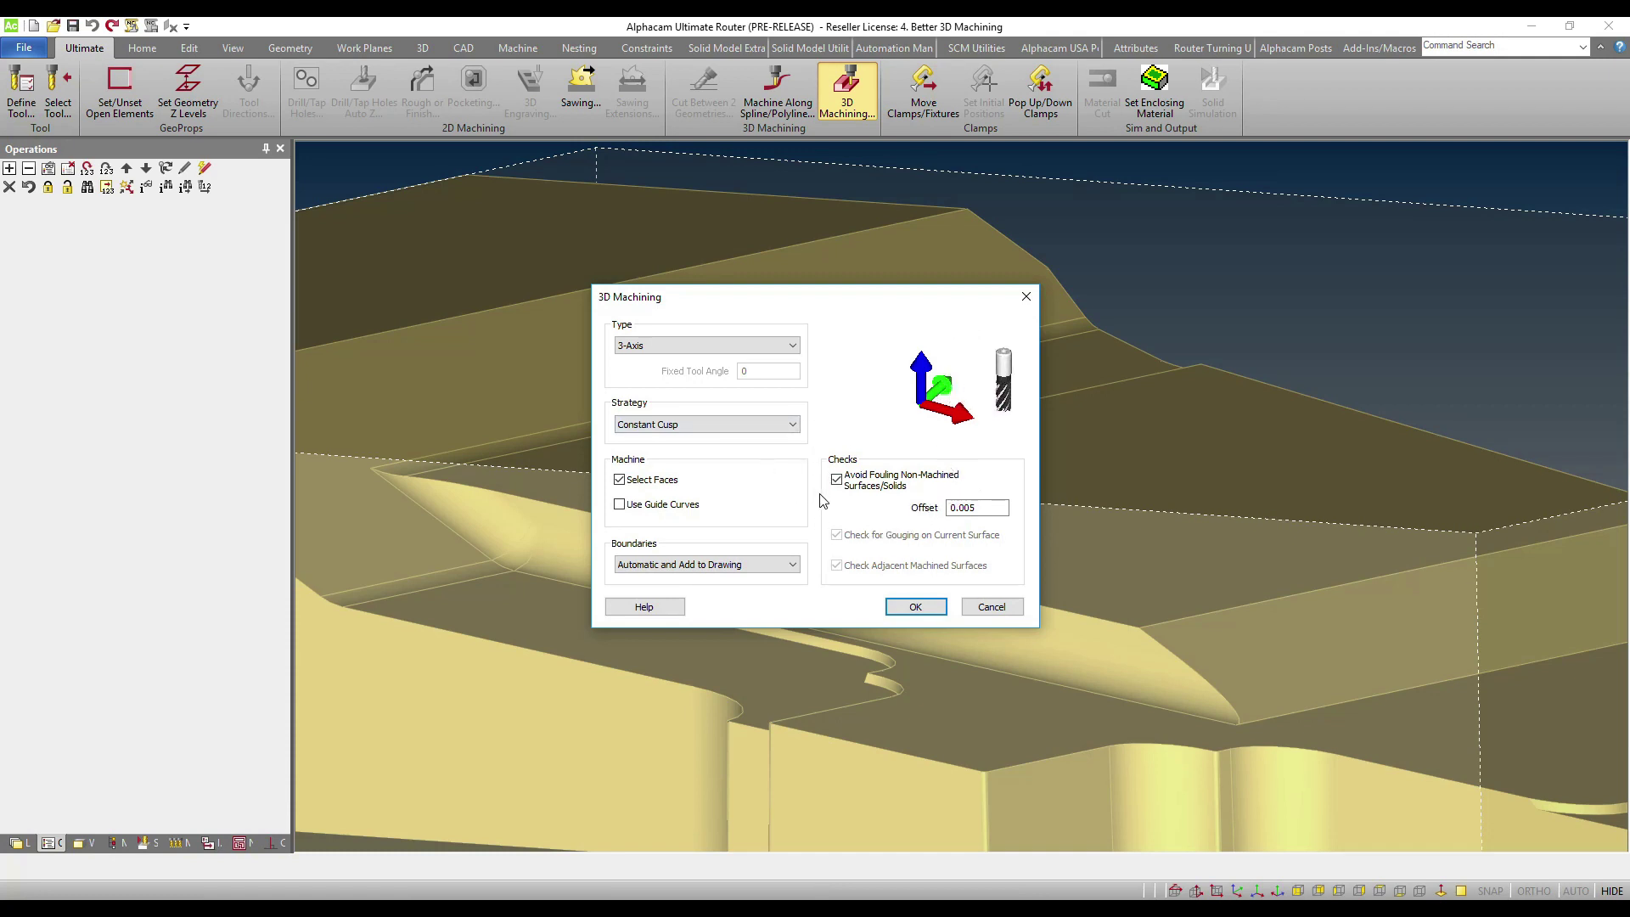
- Accept the 3-Axis Constant Cusp strategy with automatic boundaries and move the Constant Cusp window aside
{"action": "double_click", "coordinate": [939, 509]}
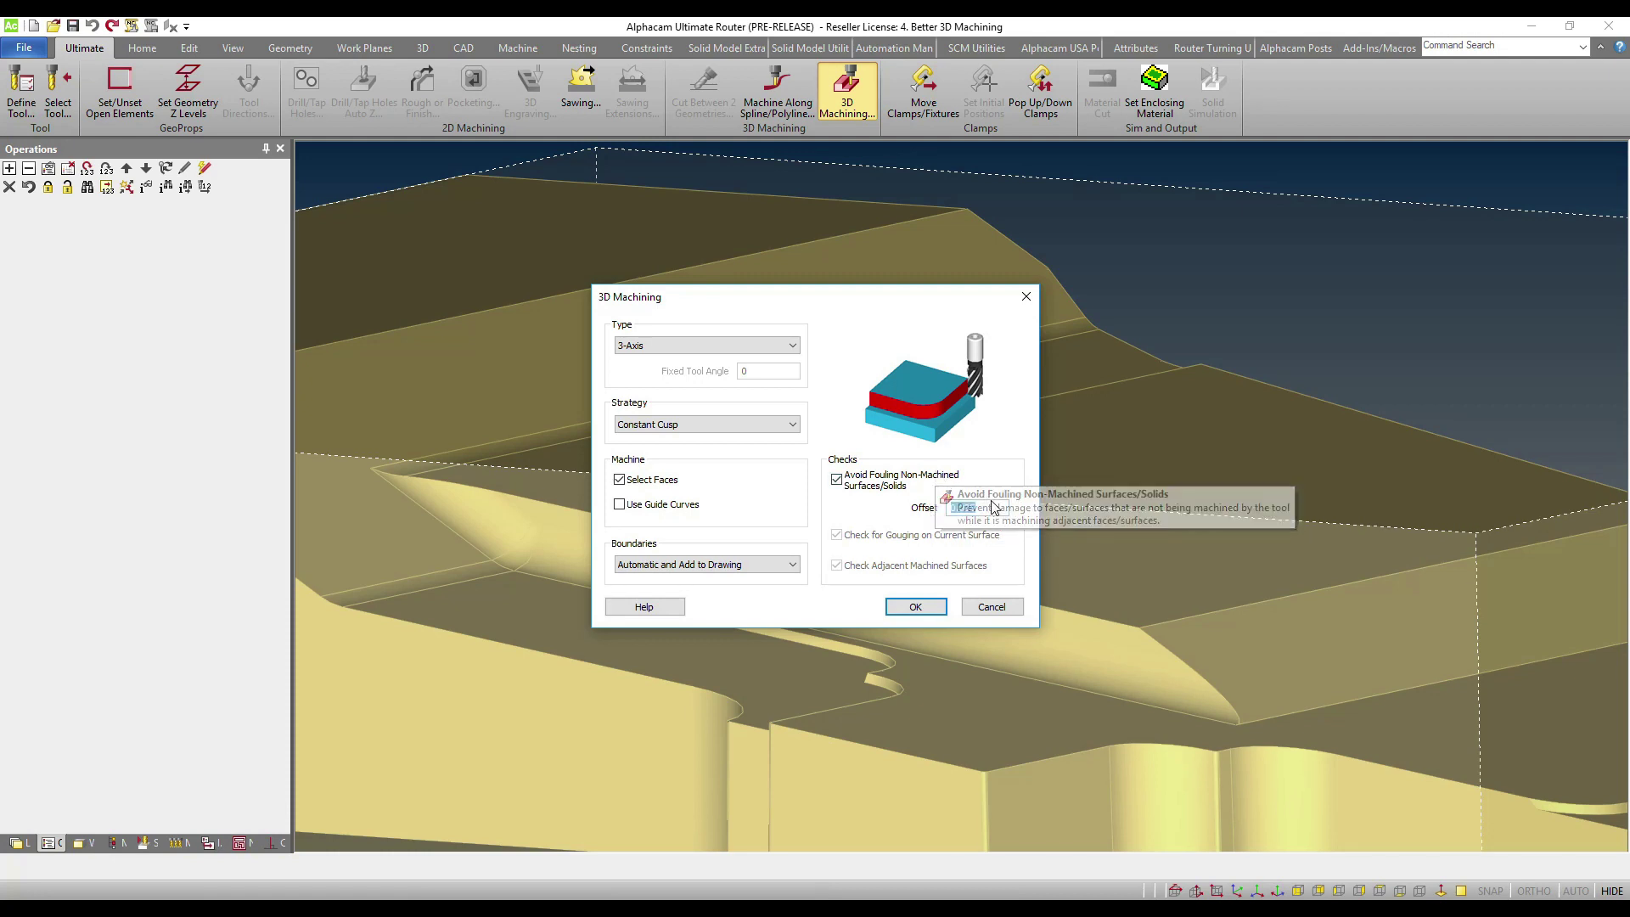
{"action": "left_click", "coordinate": [934, 606]}
{"action": "left_click_drag", "start_coordinate": [470, 219], "coordinate": [581, 230]}
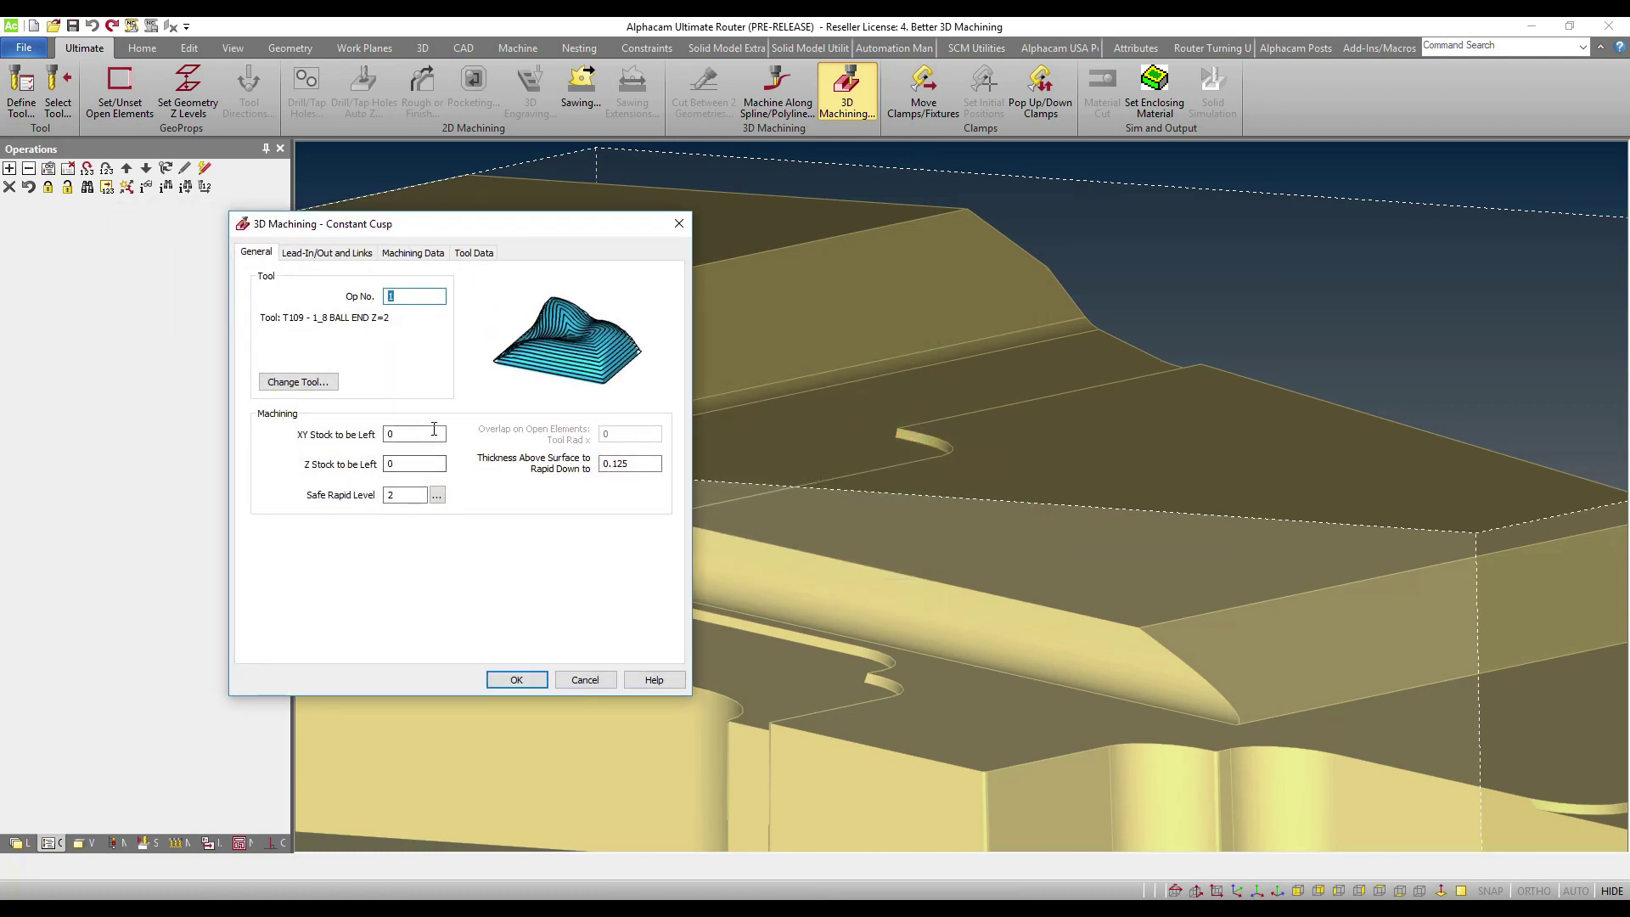
- Review the Constant Cusp tabs with a 0.001 cusp height, confirm, and pick the long cylindrical face
{"action": "left_click", "coordinate": [416, 464]}
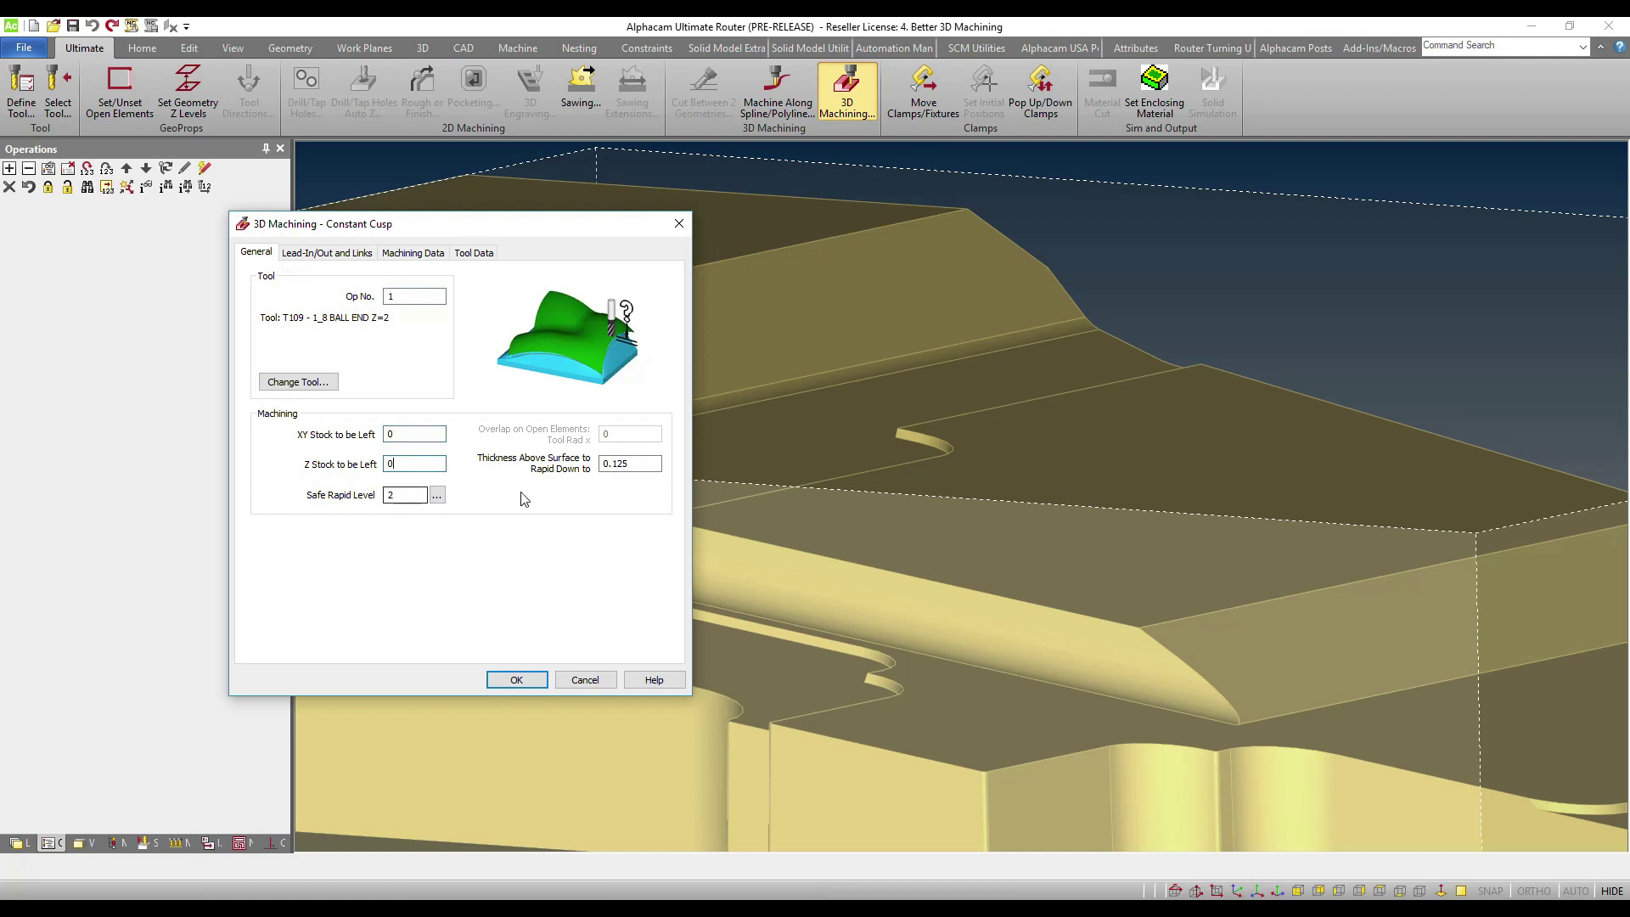
{"action": "left_click", "coordinate": [337, 258]}
{"action": "left_click", "coordinate": [418, 254]}
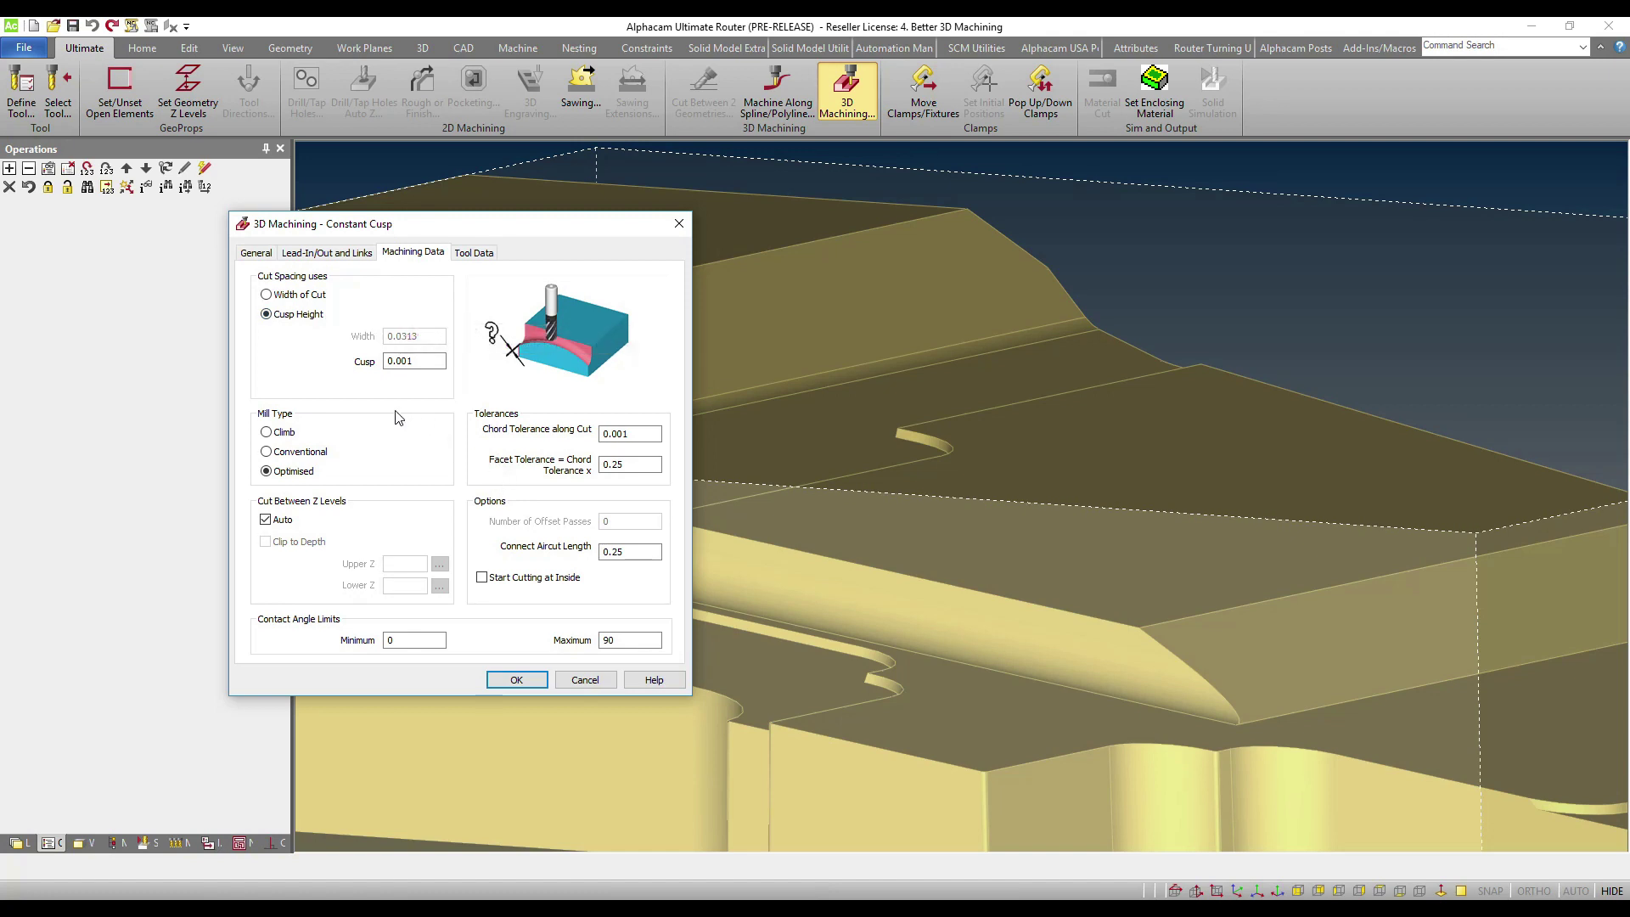
{"action": "left_click", "coordinate": [516, 680]}
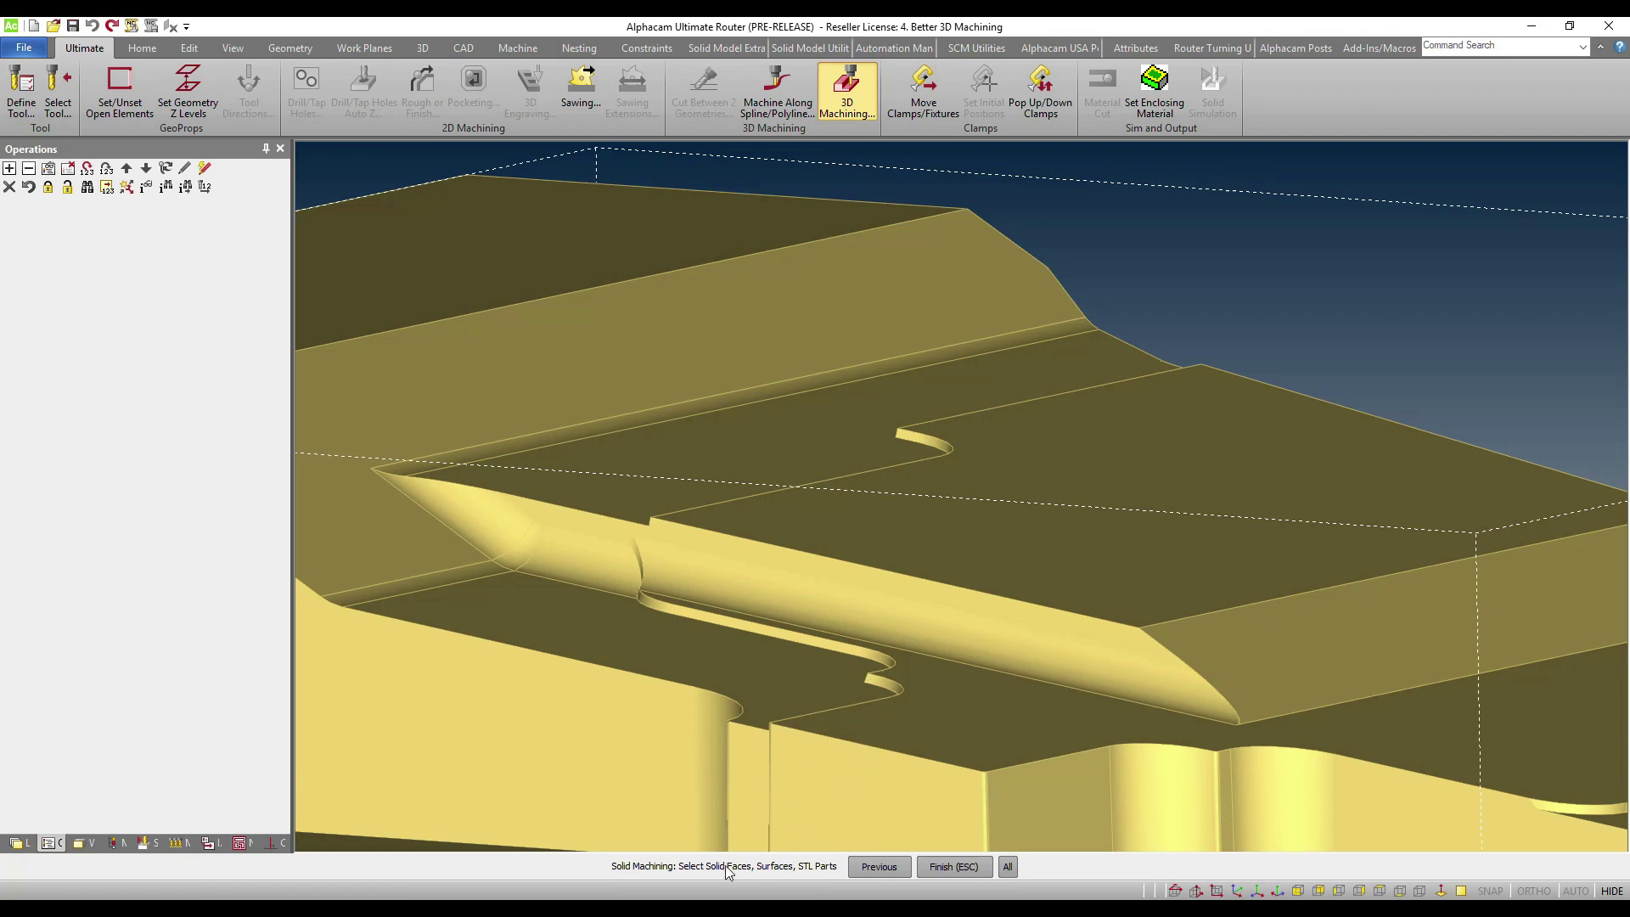
{"action": "left_click", "coordinate": [859, 607]}
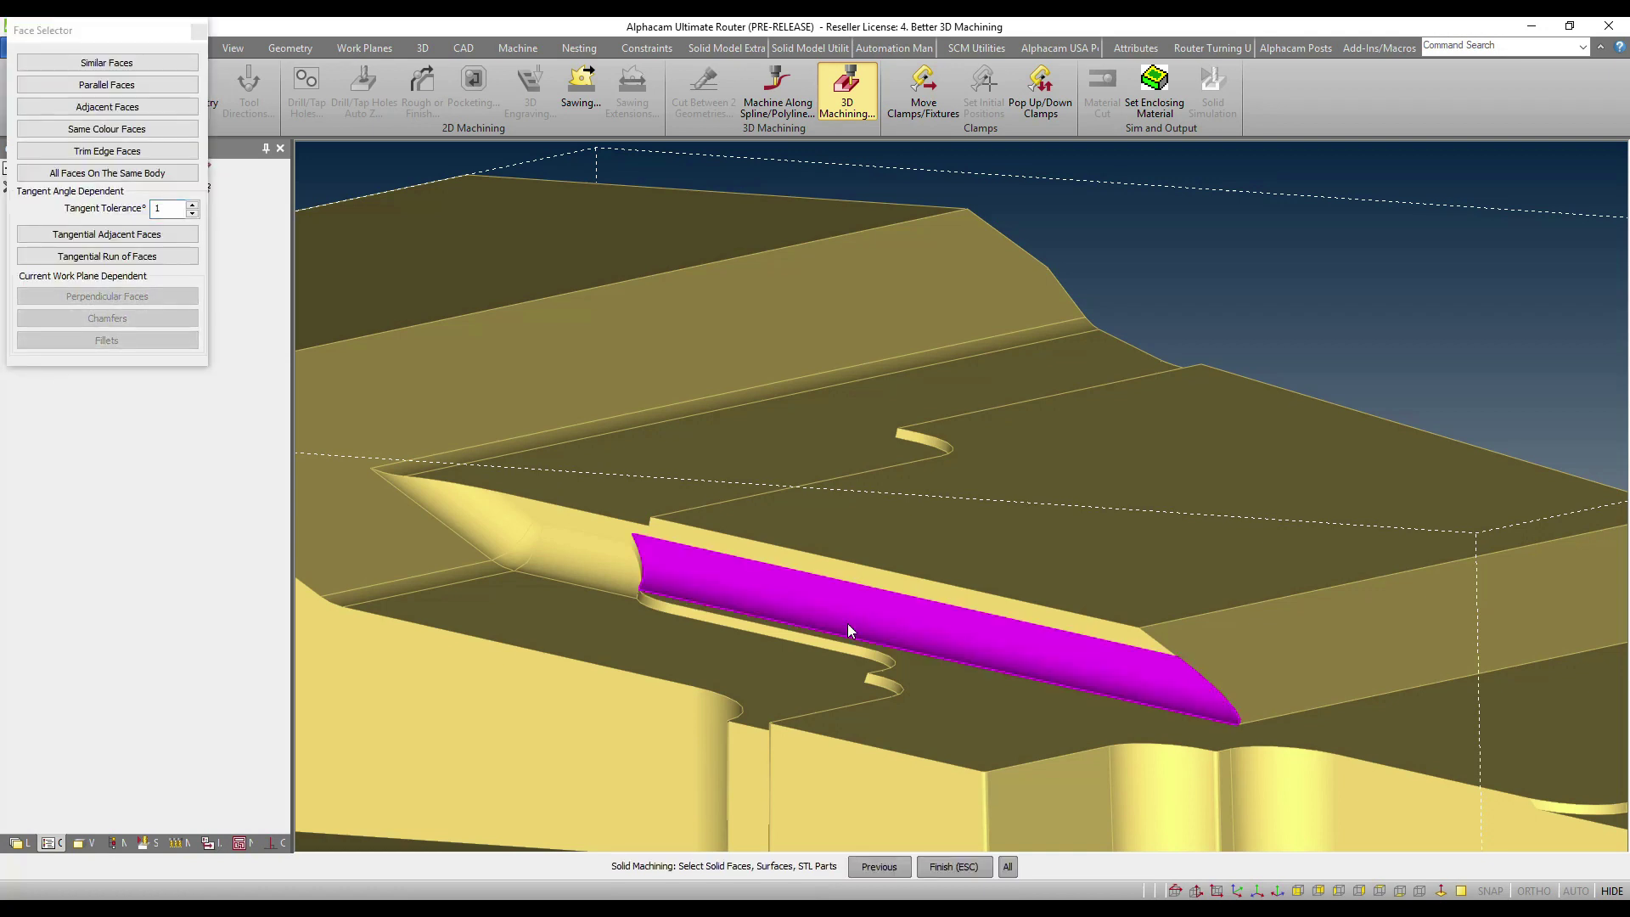
- Finish the face pick, add six adjacent check faces, and calculate the constant-cusp toolpath as Op 1
{"action": "right_click", "coordinate": [767, 686]}
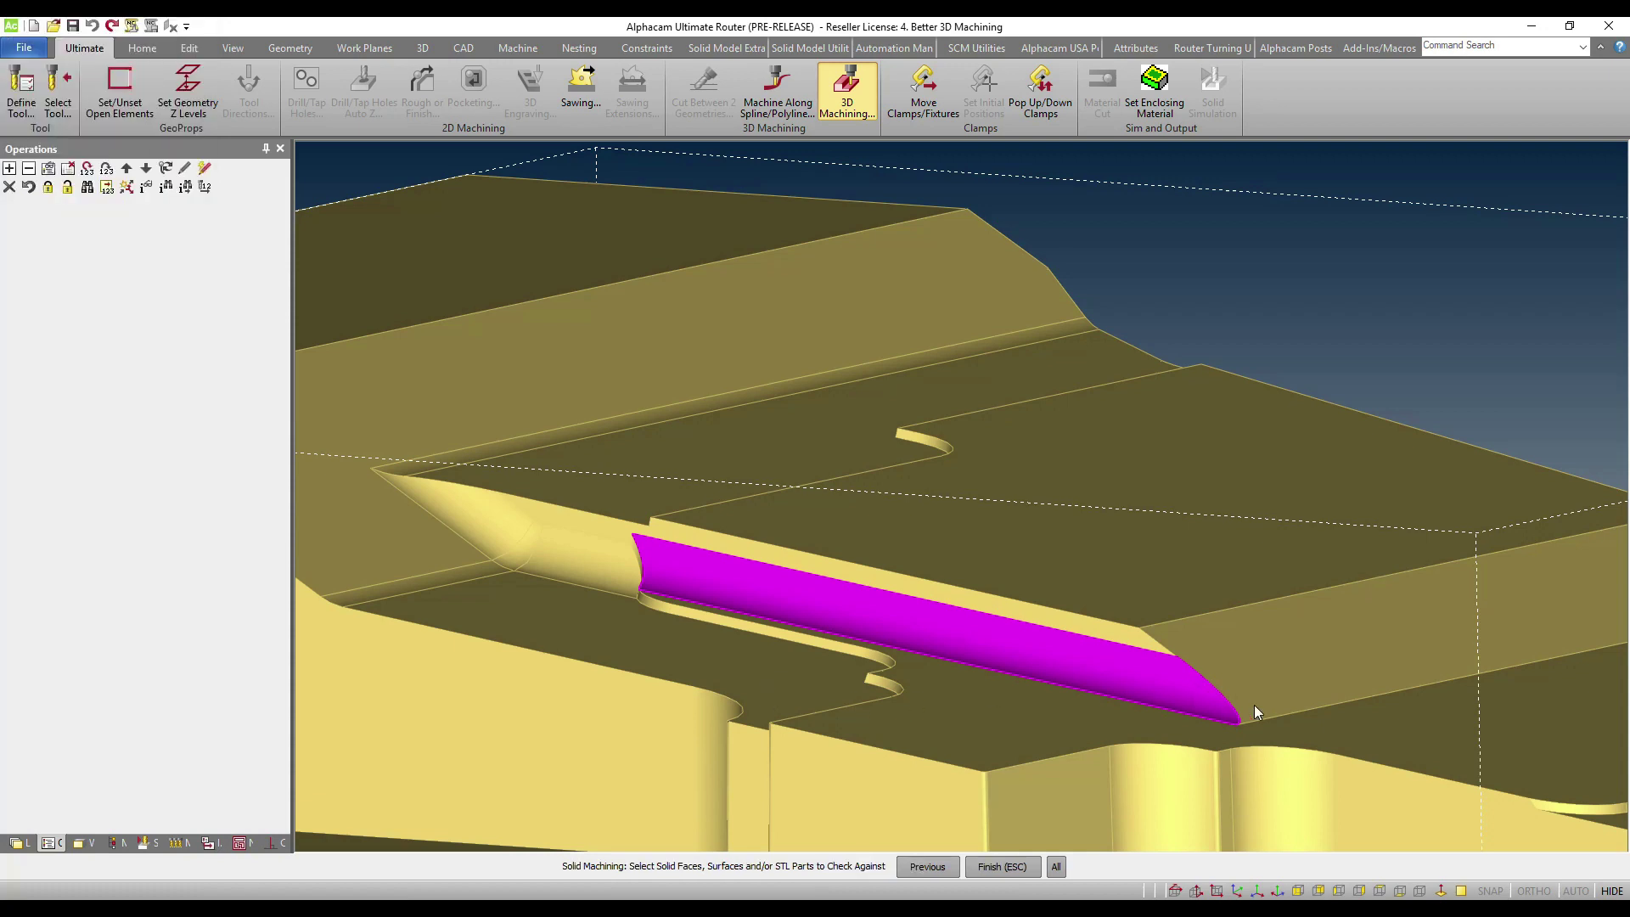
{"action": "left_click", "coordinate": [1219, 655]}
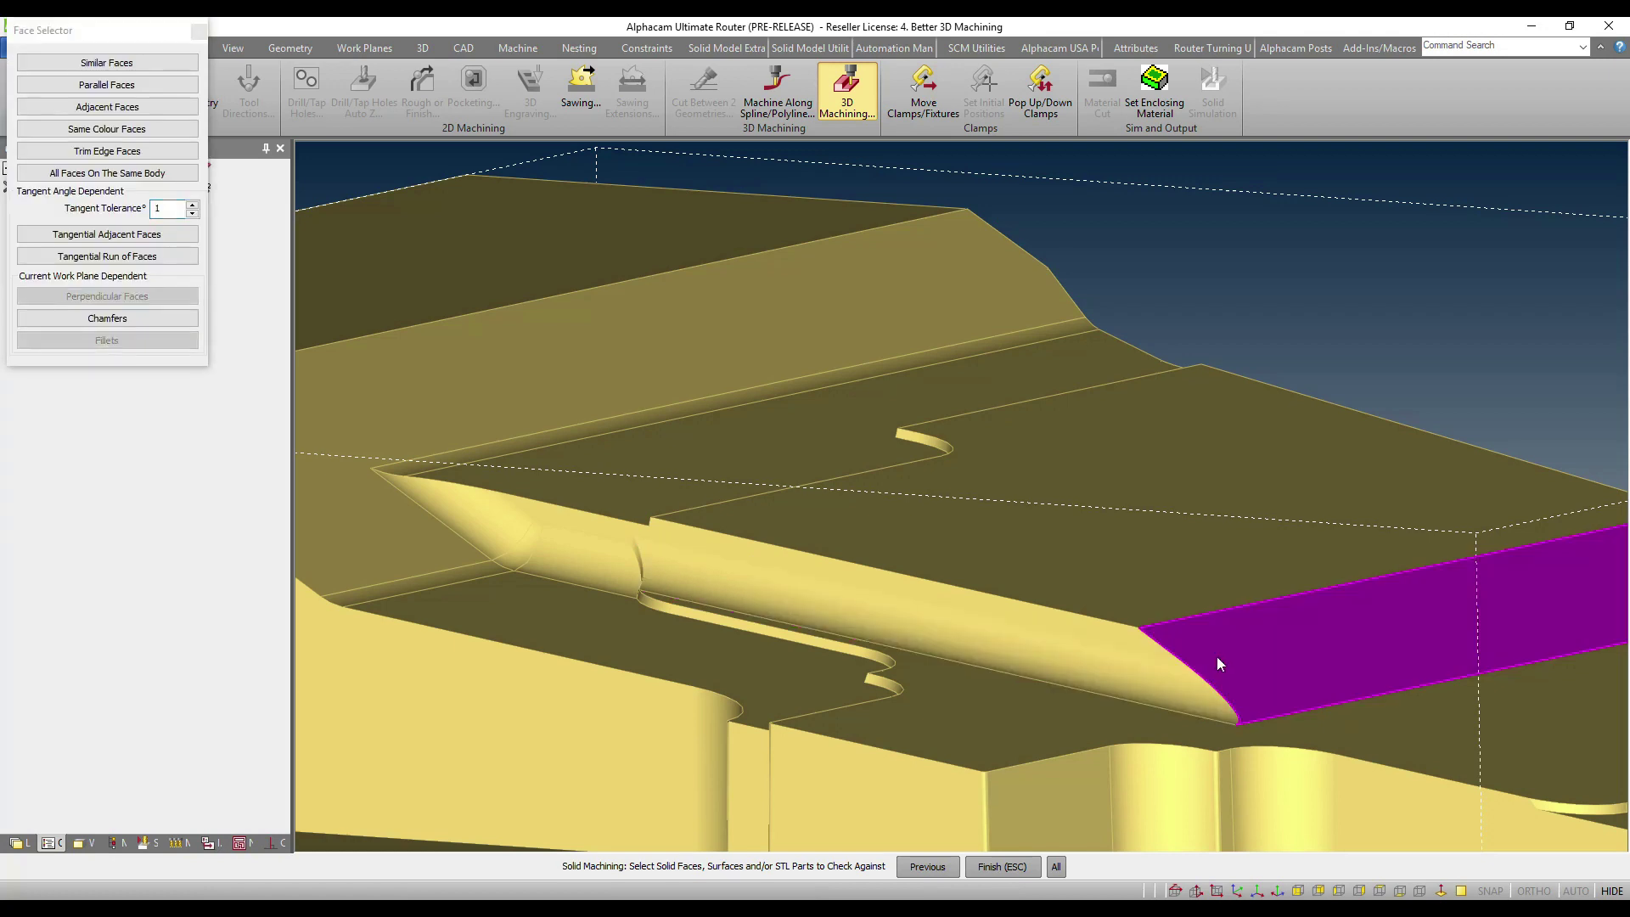
{"action": "left_click", "coordinate": [1082, 574]}
{"action": "left_click", "coordinate": [952, 707]}
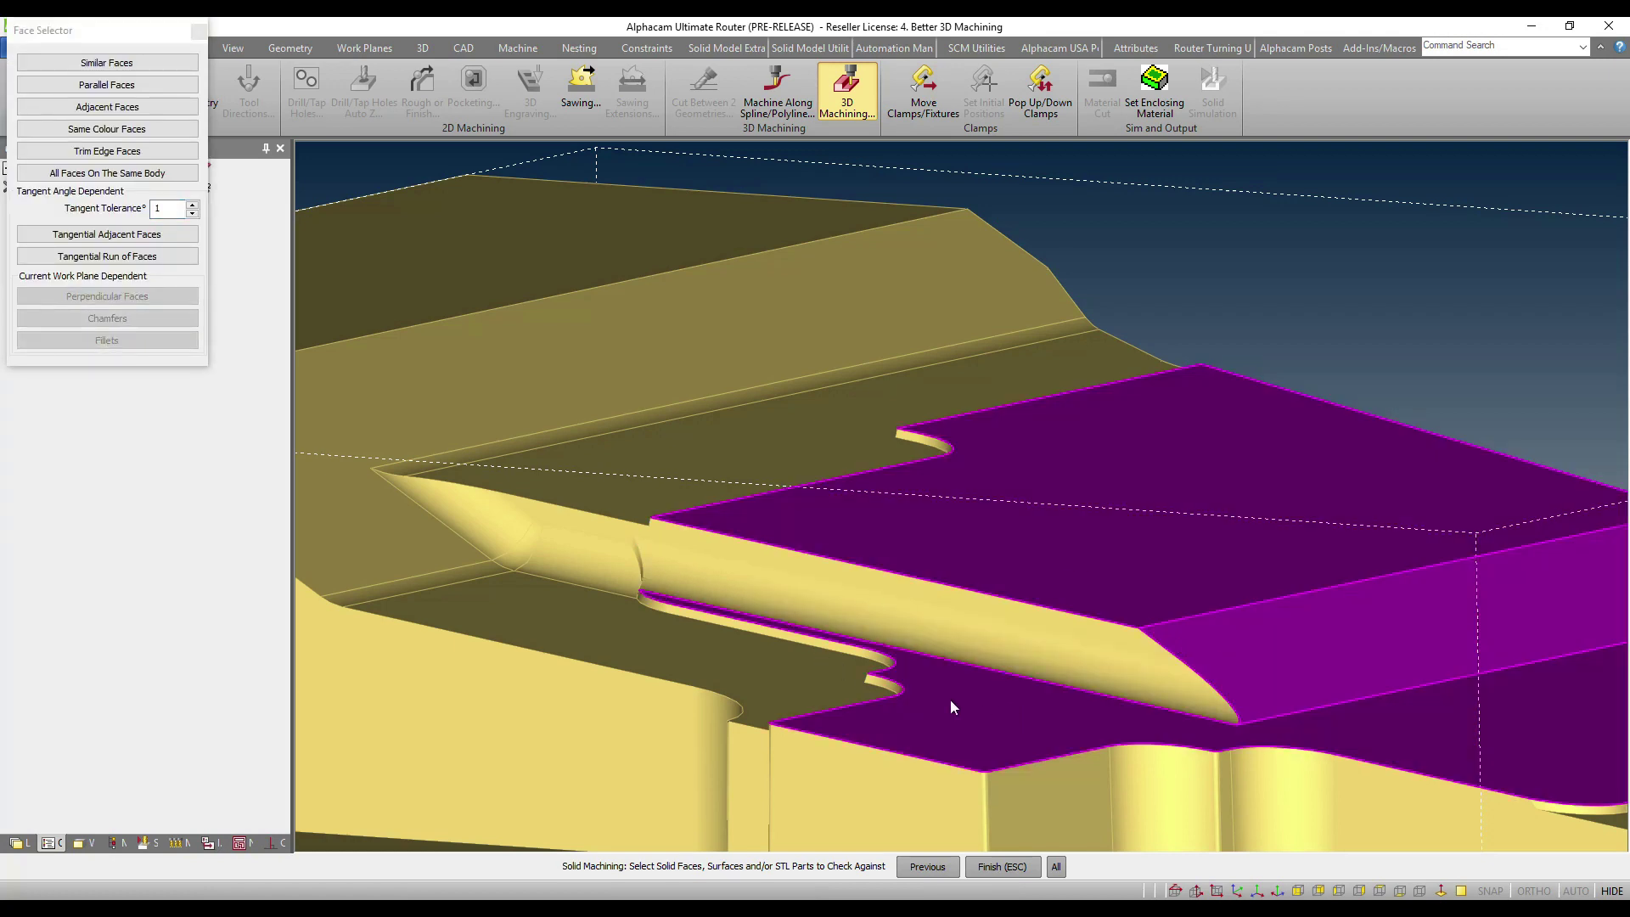
{"action": "left_click", "coordinate": [627, 566]}
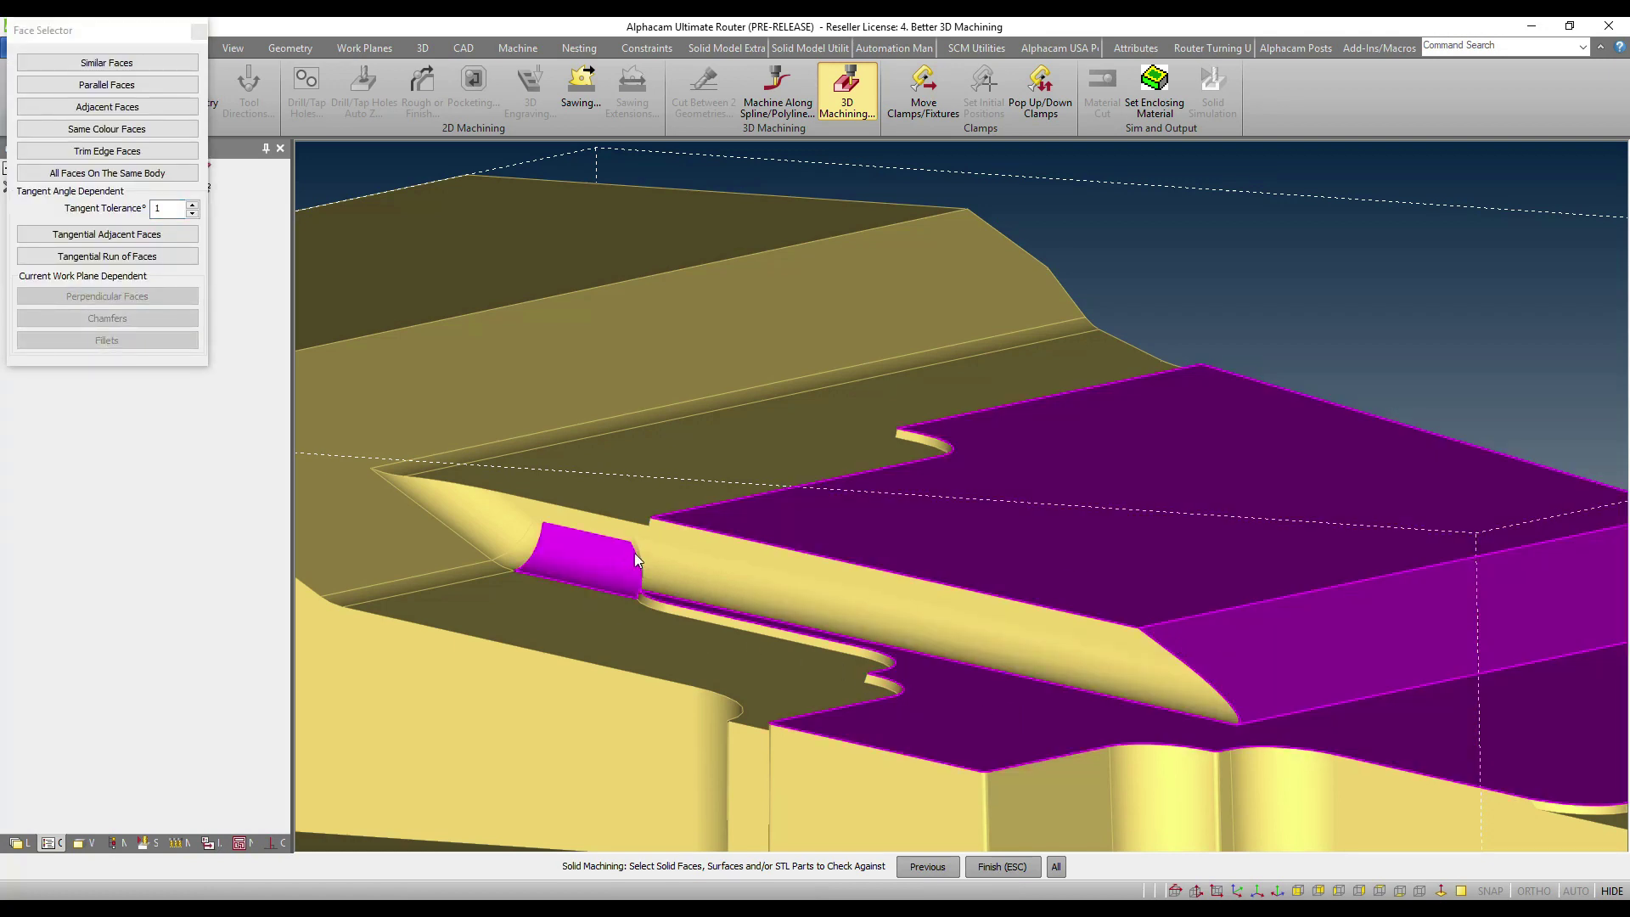
{"action": "left_click", "coordinate": [636, 554]}
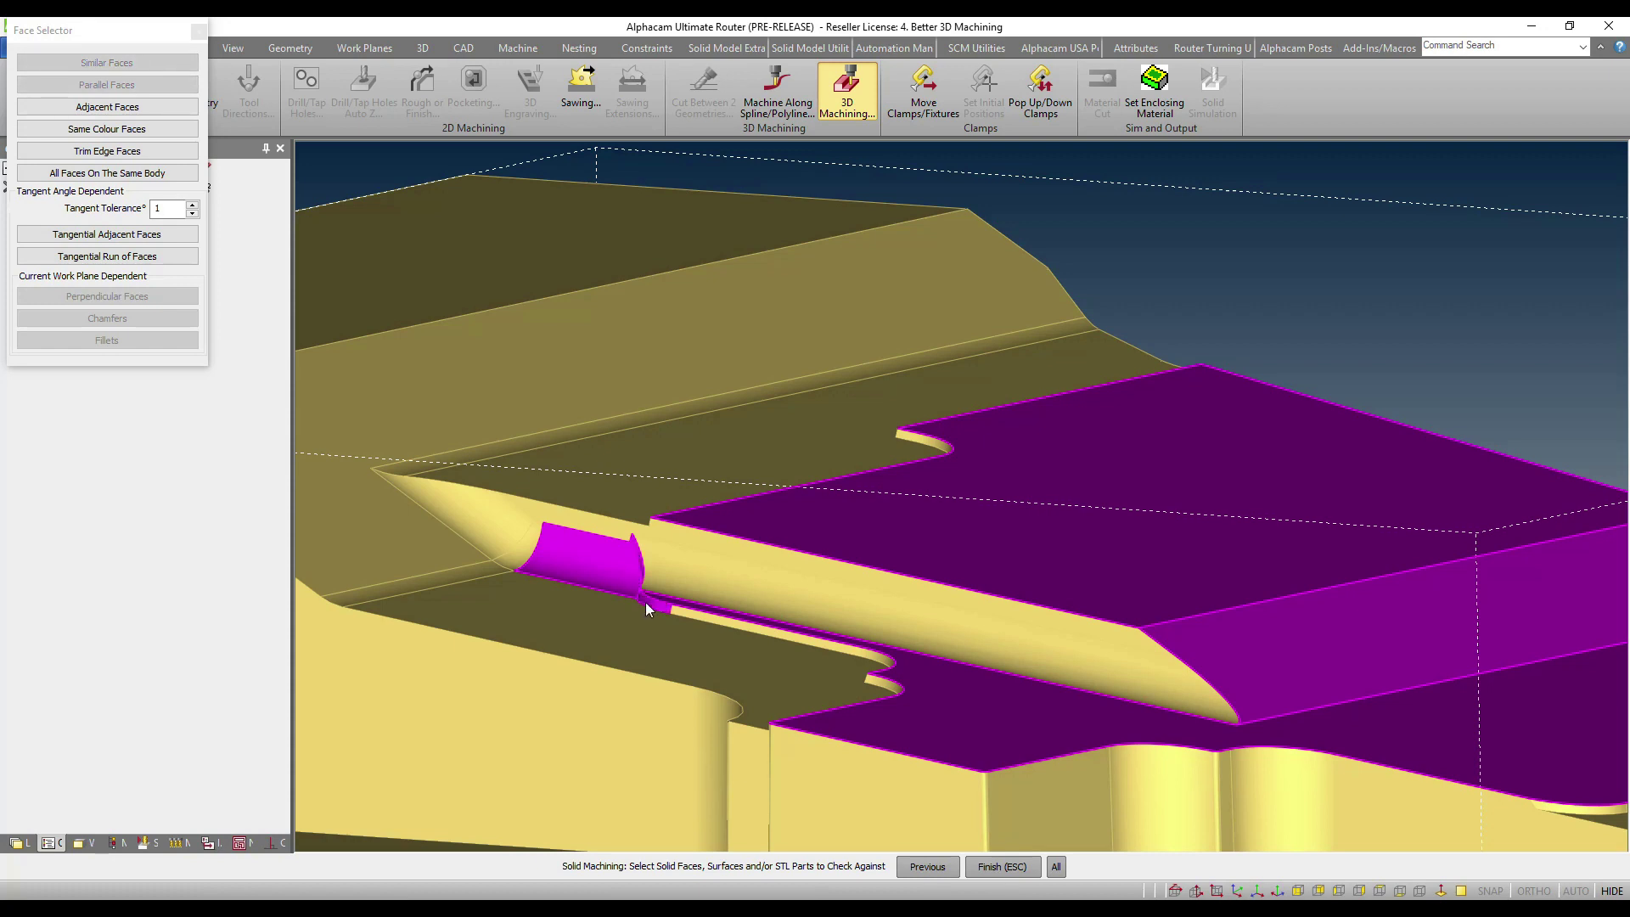
{"action": "left_click", "coordinate": [614, 525]}
{"action": "key", "text": "Escape"}
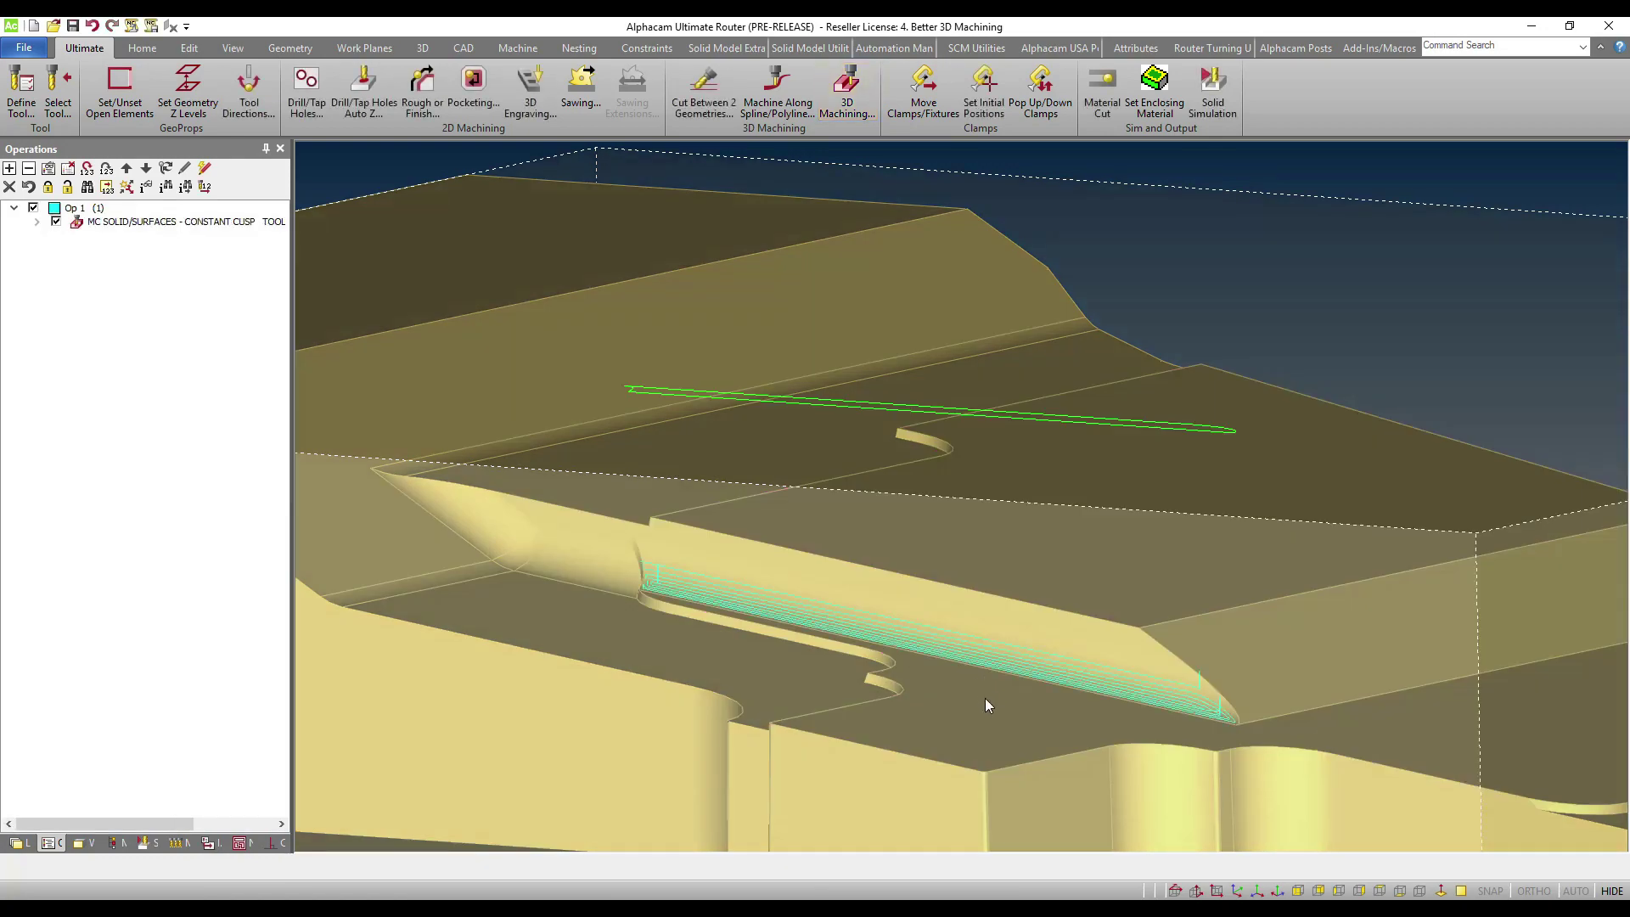
- Inspect the new toolpath in a top-down view and expand the constant-cusp operation's entries
{"action": "middle_click_drag", "start_coordinate": [917, 681], "coordinate": [1262, 592]}
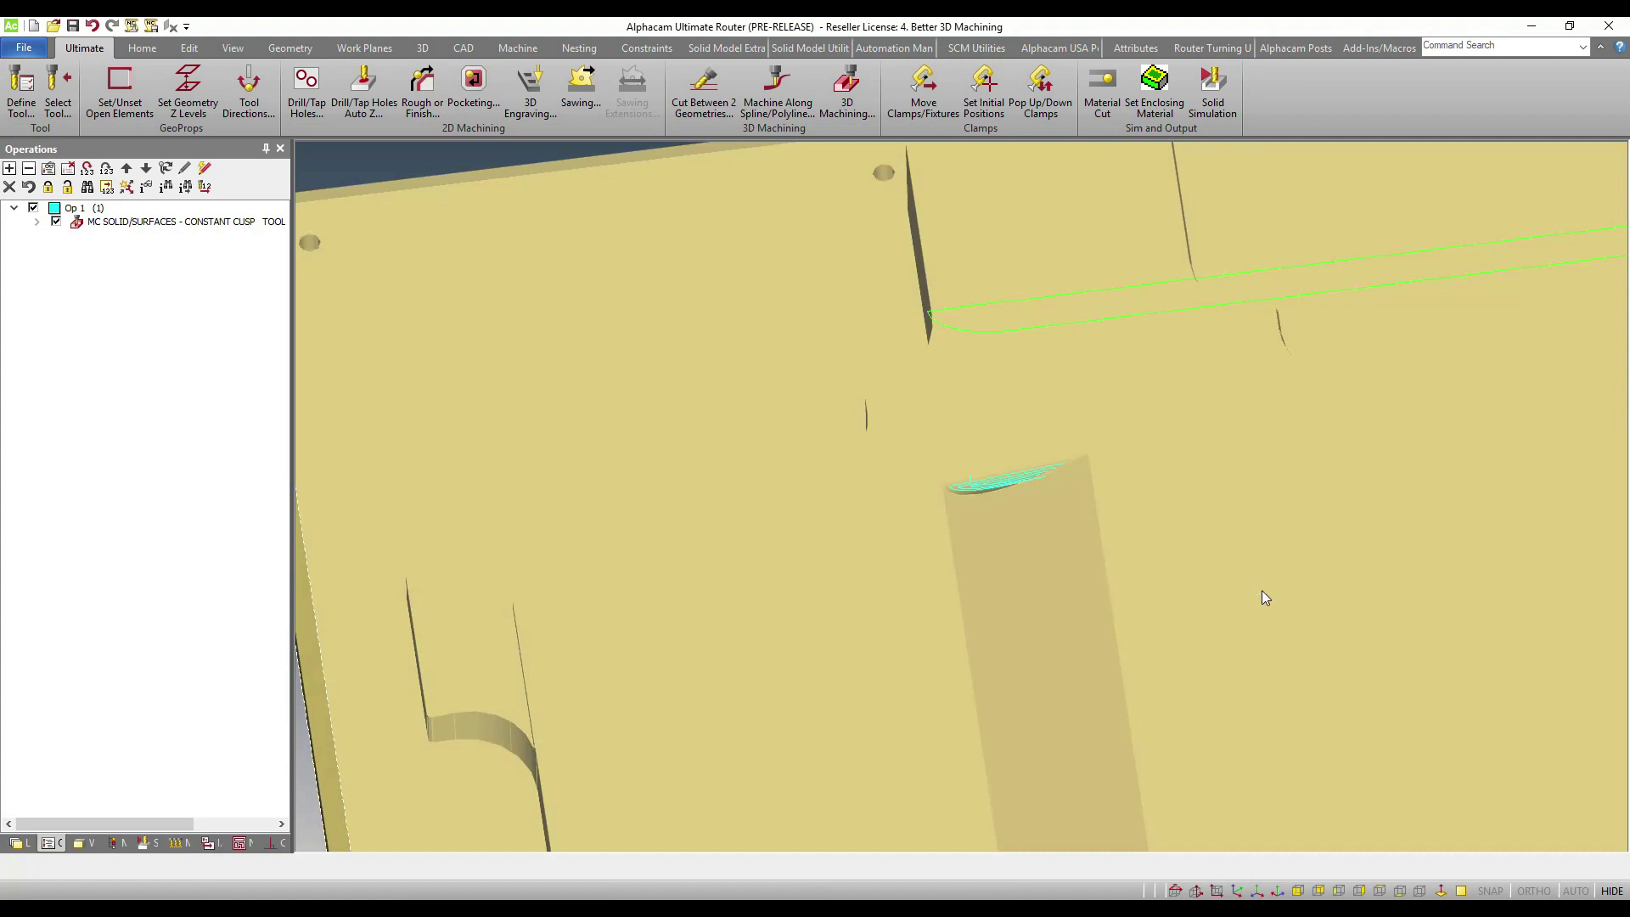
{"action": "middle_click_drag", "start_coordinate": [1185, 335], "coordinate": [1185, 344]}
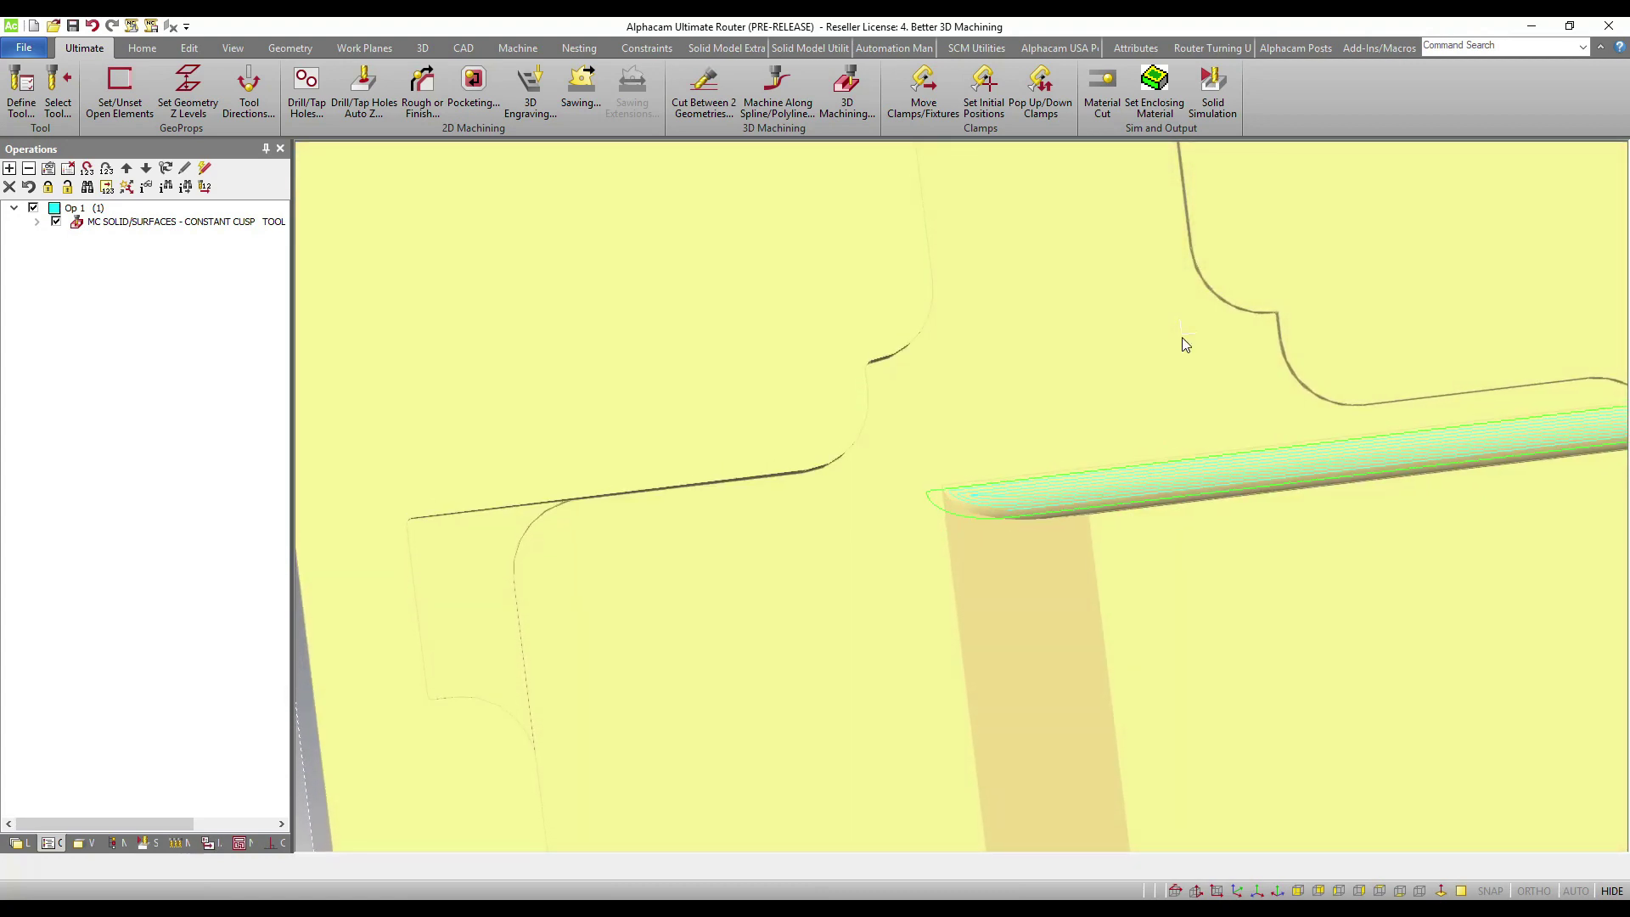
{"action": "left_click", "coordinate": [1175, 891]}
{"action": "scroll", "coordinate": [920, 349], "scroll_direction": "up", "scroll_amount": 5}
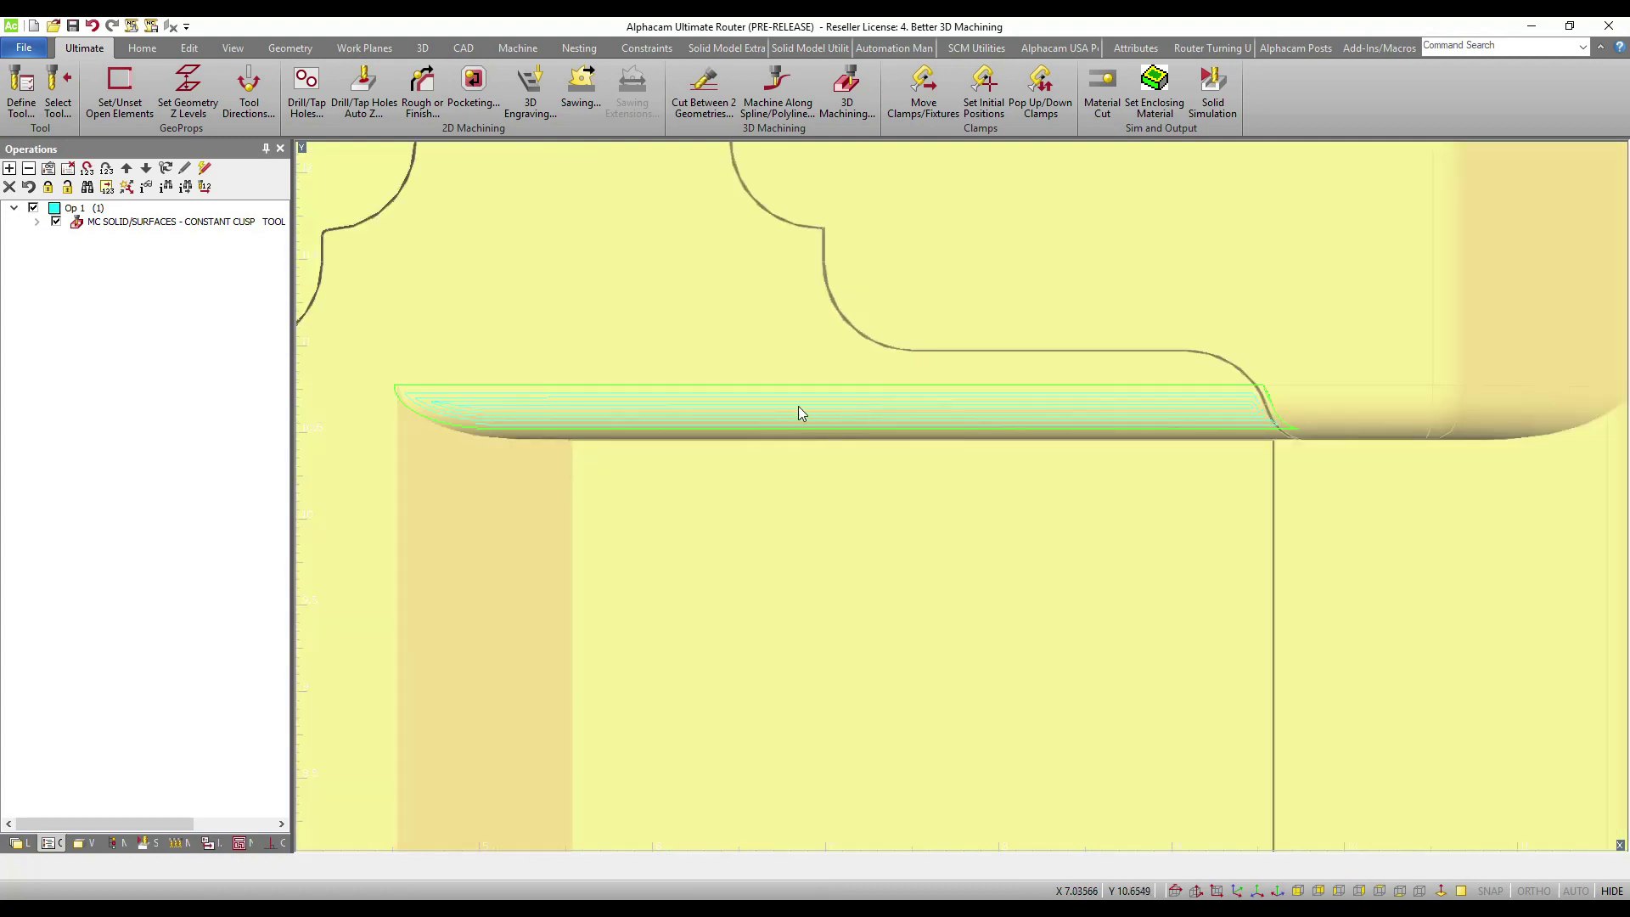
{"action": "scroll", "coordinate": [396, 406], "scroll_direction": "up", "scroll_amount": 2}
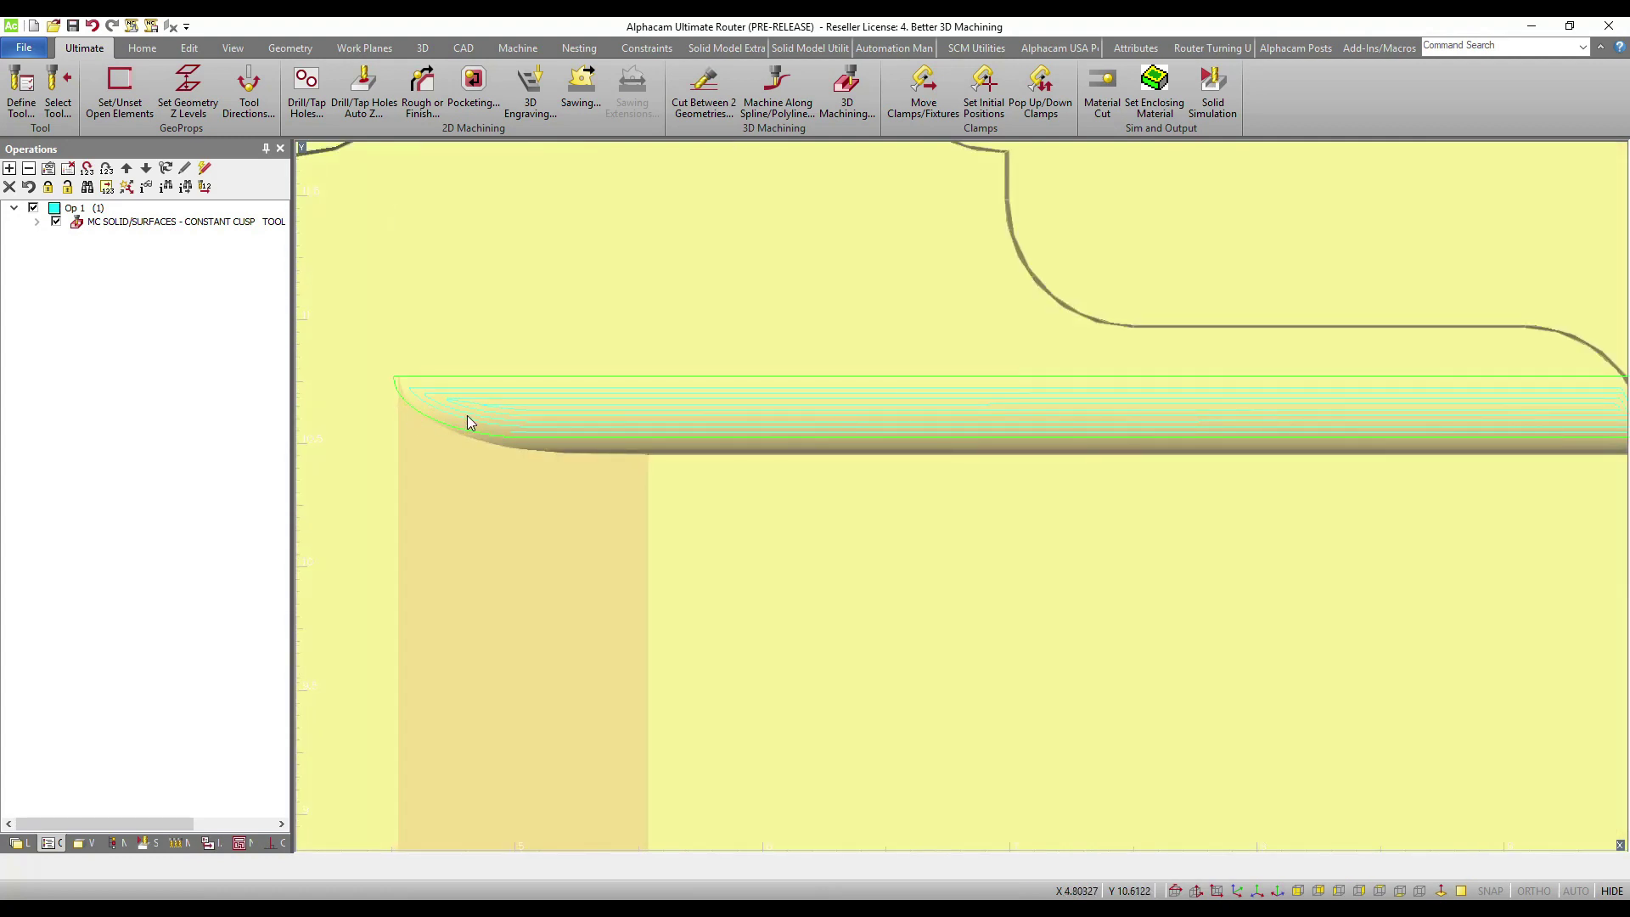
{"action": "scroll", "coordinate": [430, 421], "scroll_direction": "down", "scroll_amount": 2}
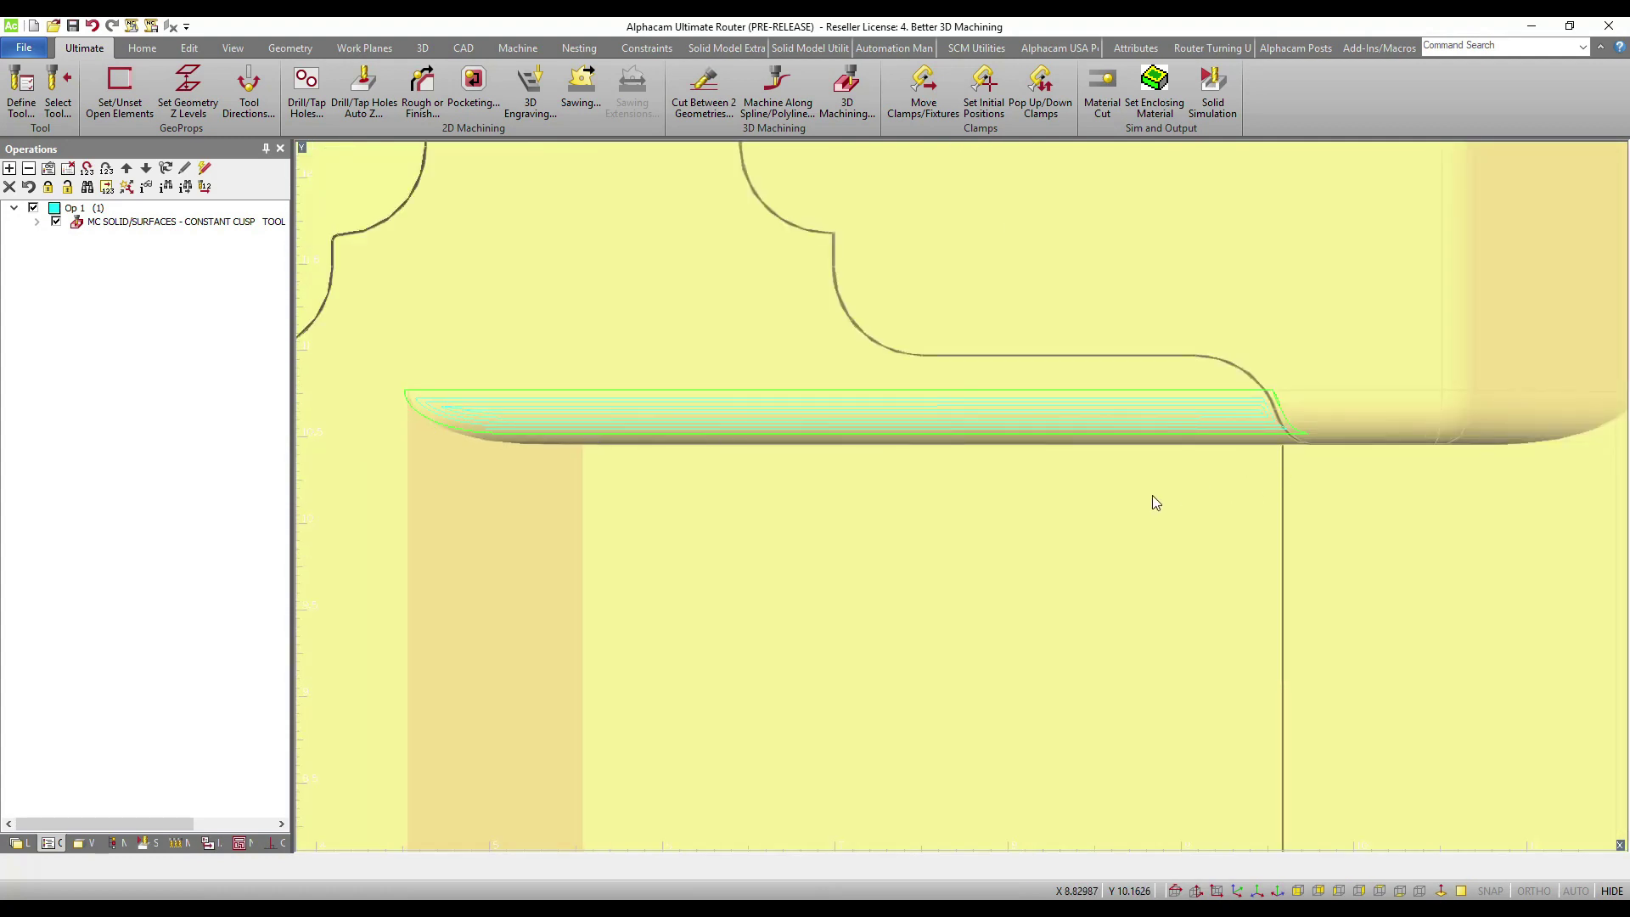
{"action": "left_click", "coordinate": [37, 222]}
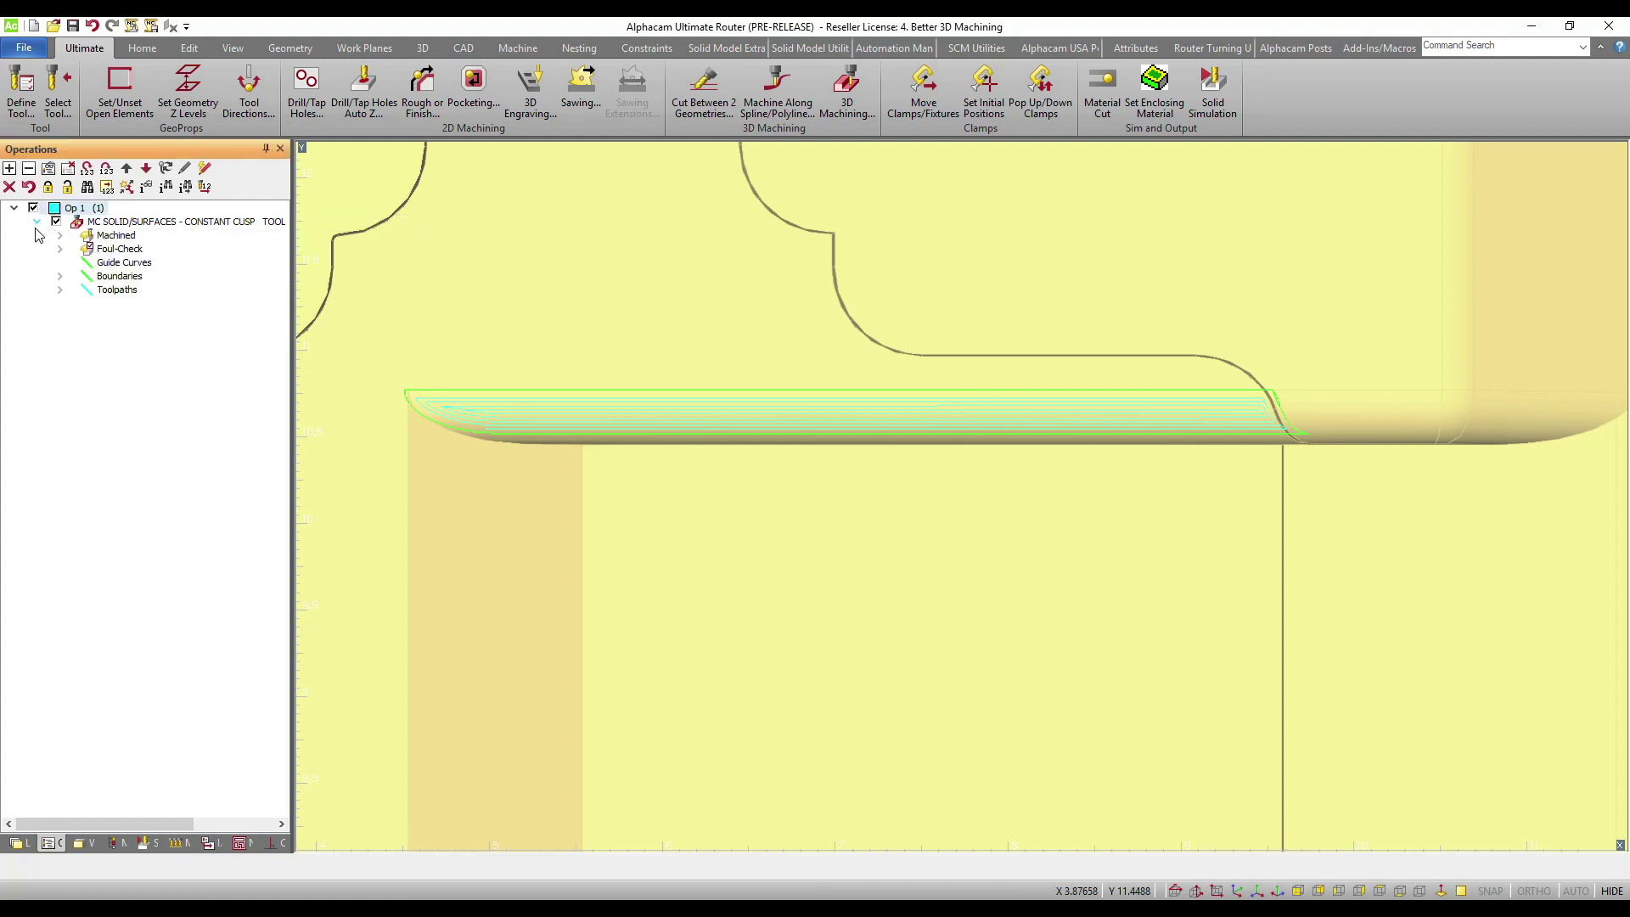
- List the operation's boundaries and highlight Geo 7 and Geo 6 around the toolpath
{"action": "left_click", "coordinate": [59, 276]}
{"action": "left_click", "coordinate": [139, 304]}
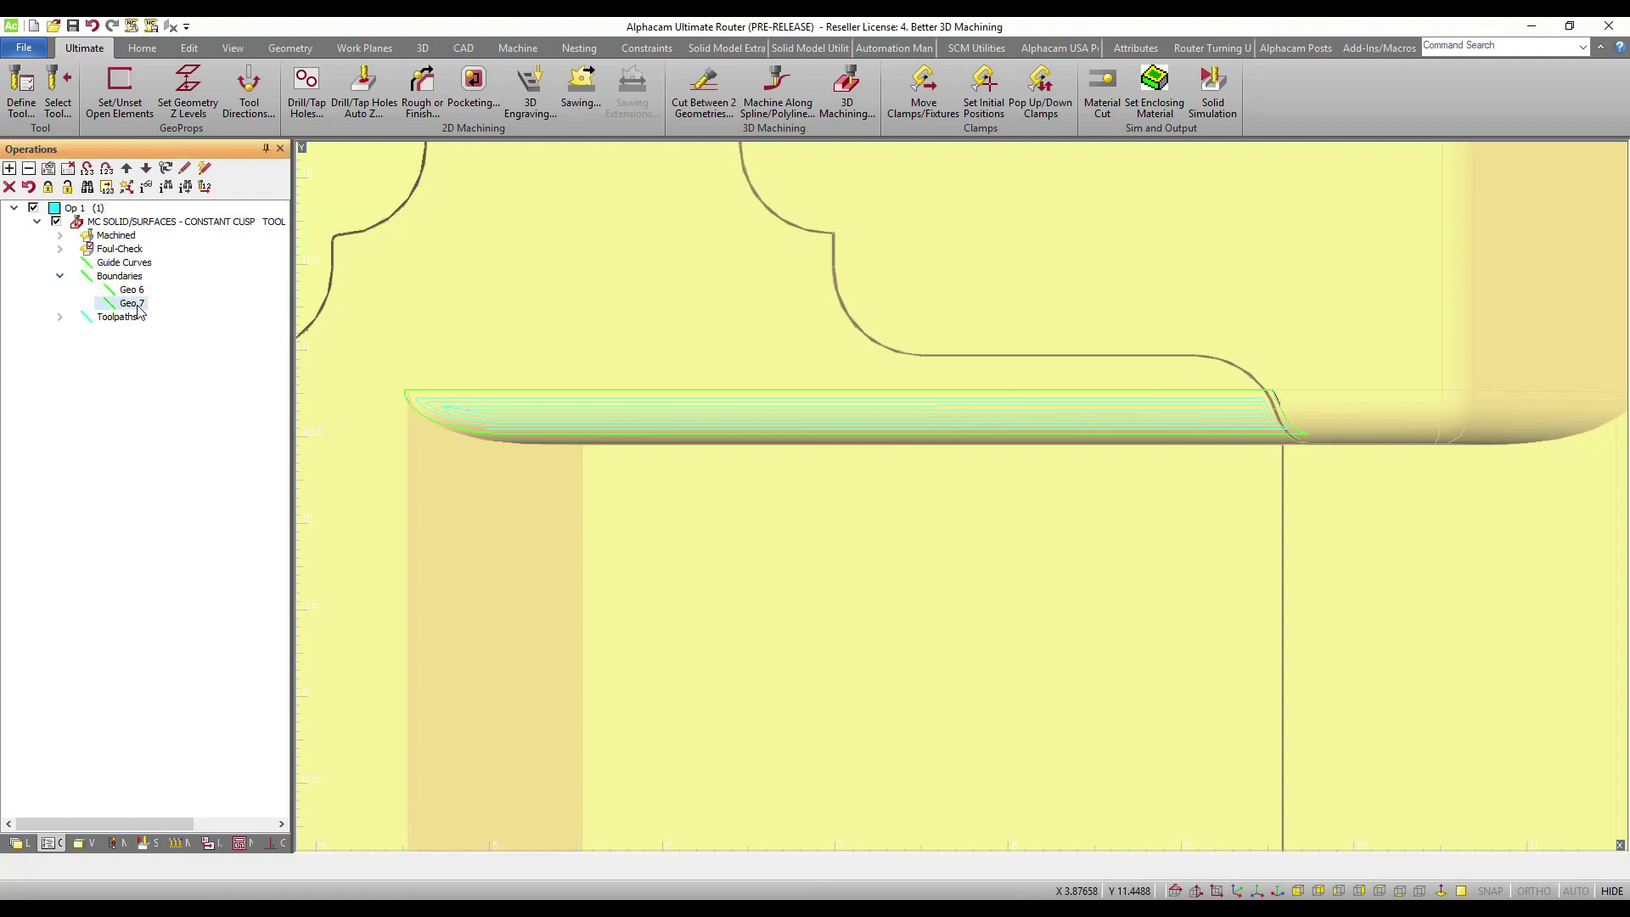
{"action": "left_click", "coordinate": [134, 290]}
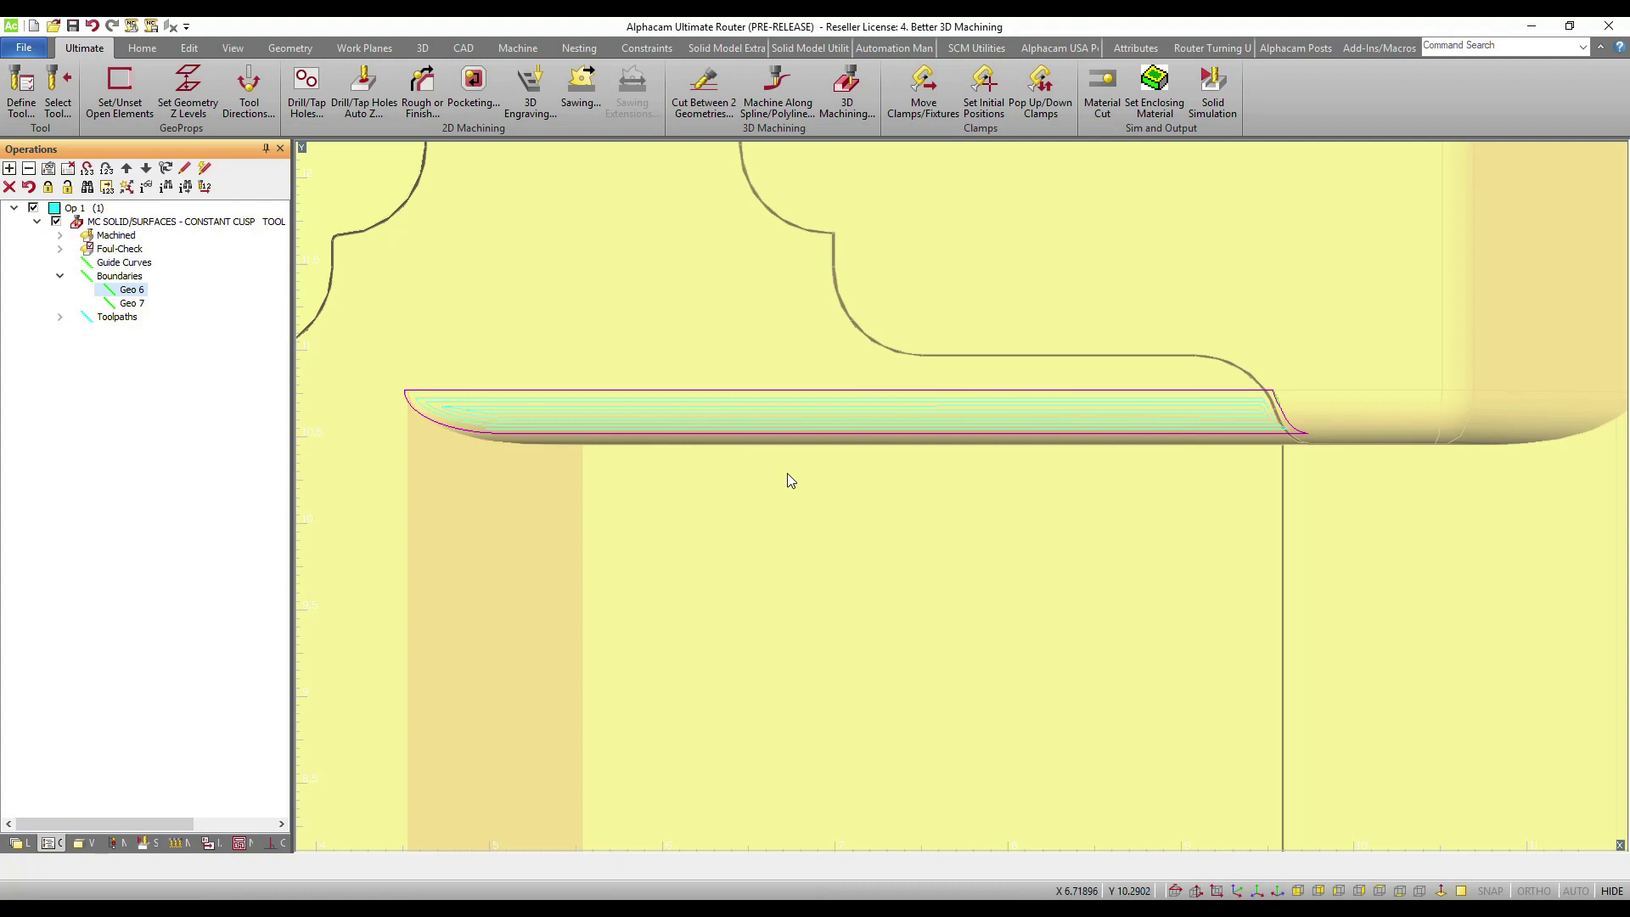
- Reconfirm the constant-cusp settings with From Drawing boundaries and a 0.005 fouling offset
{"action": "right_click", "coordinate": [219, 226]}
{"action": "left_click", "coordinate": [289, 237]}
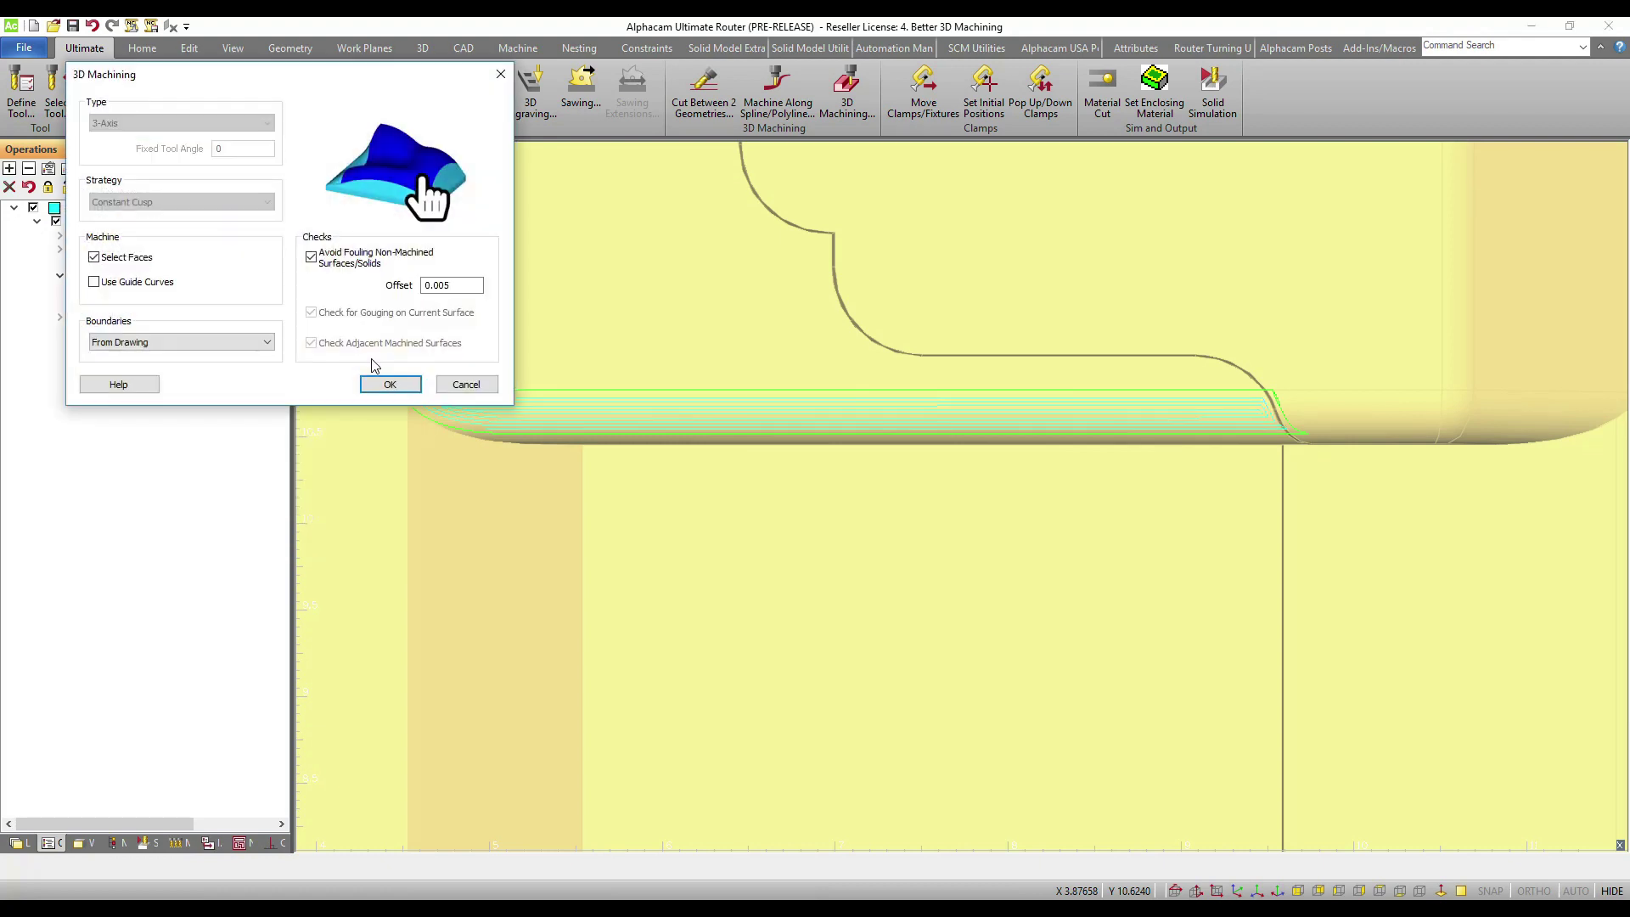
{"action": "left_click_drag", "start_coordinate": [357, 78], "coordinate": [387, 152]}
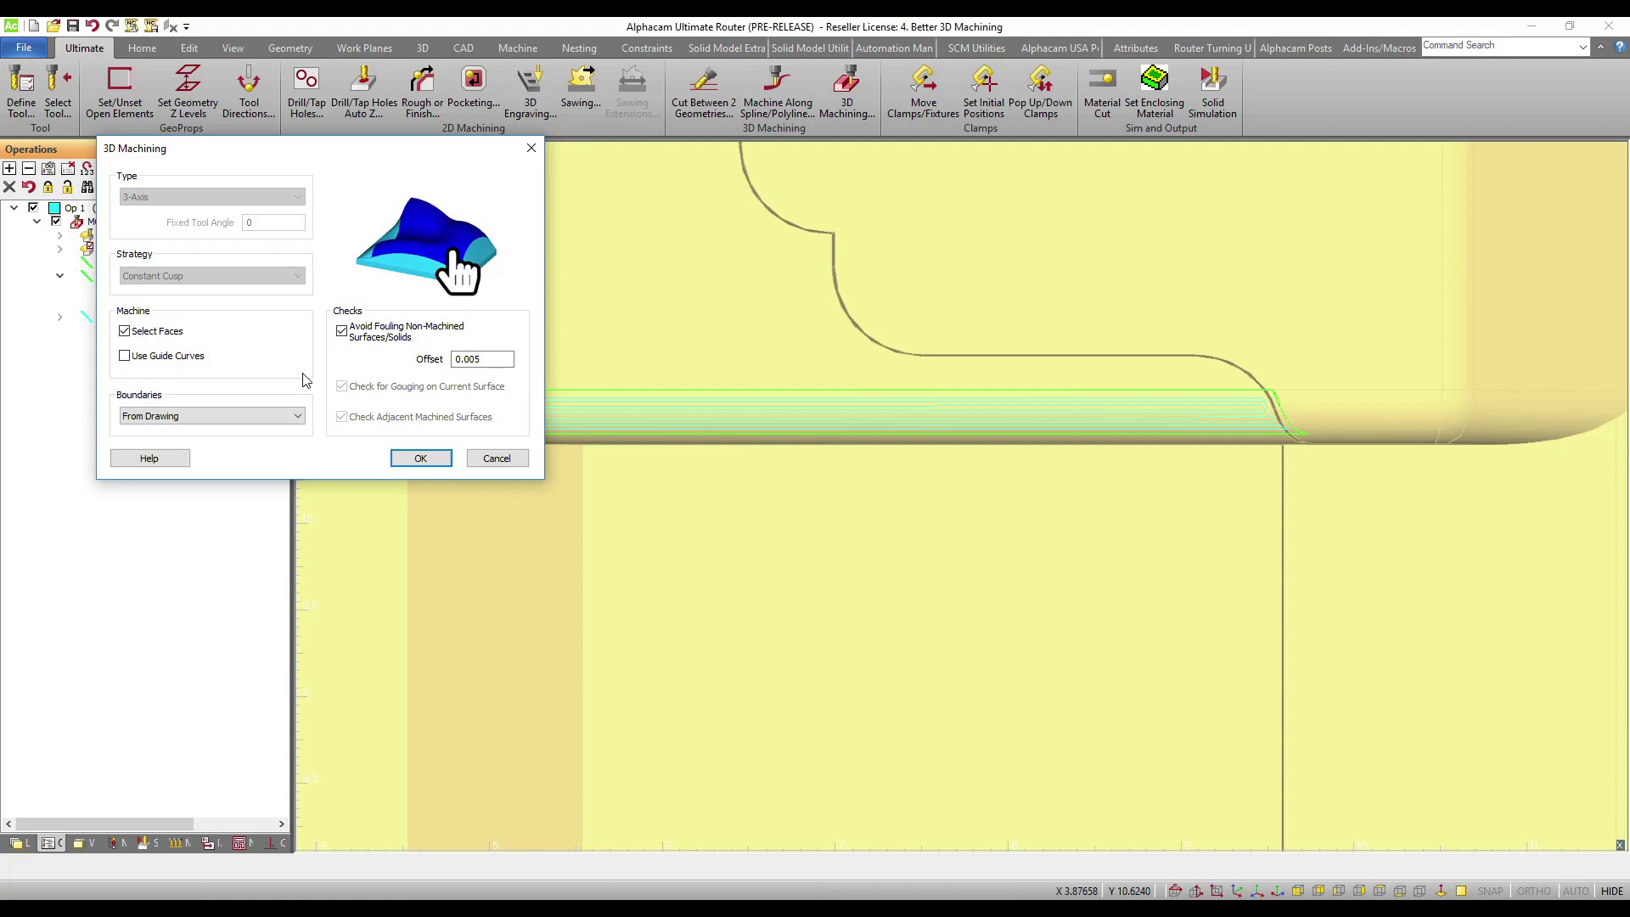
{"action": "left_click", "coordinate": [420, 459]}
{"action": "left_click", "coordinate": [364, 484]}
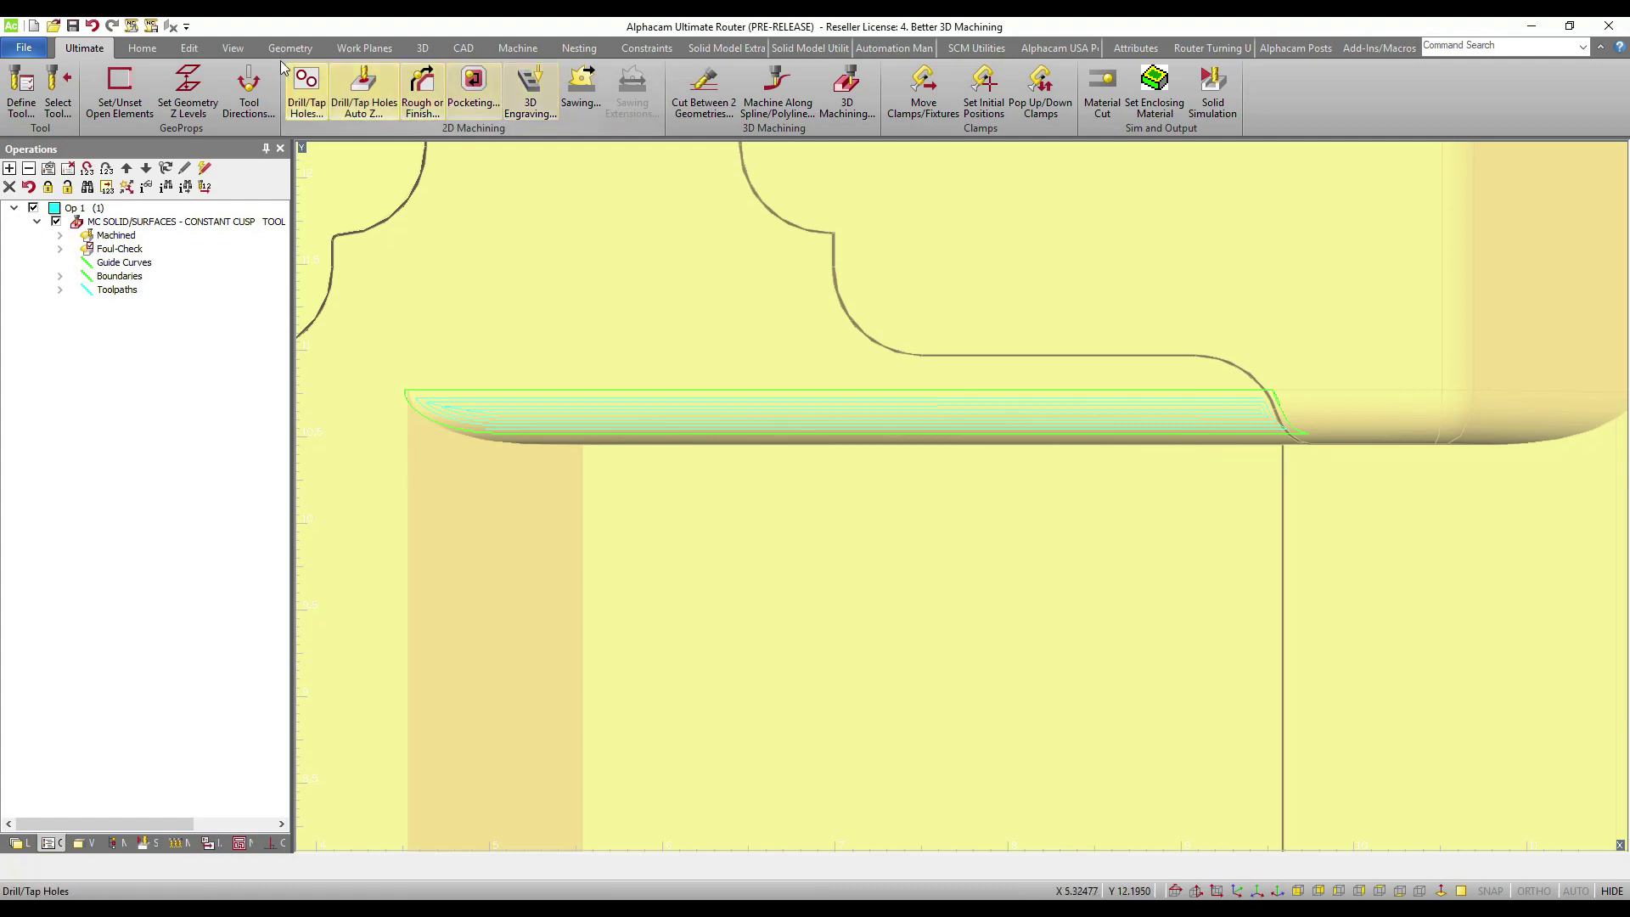
{"action": "left_click", "coordinate": [195, 49]}
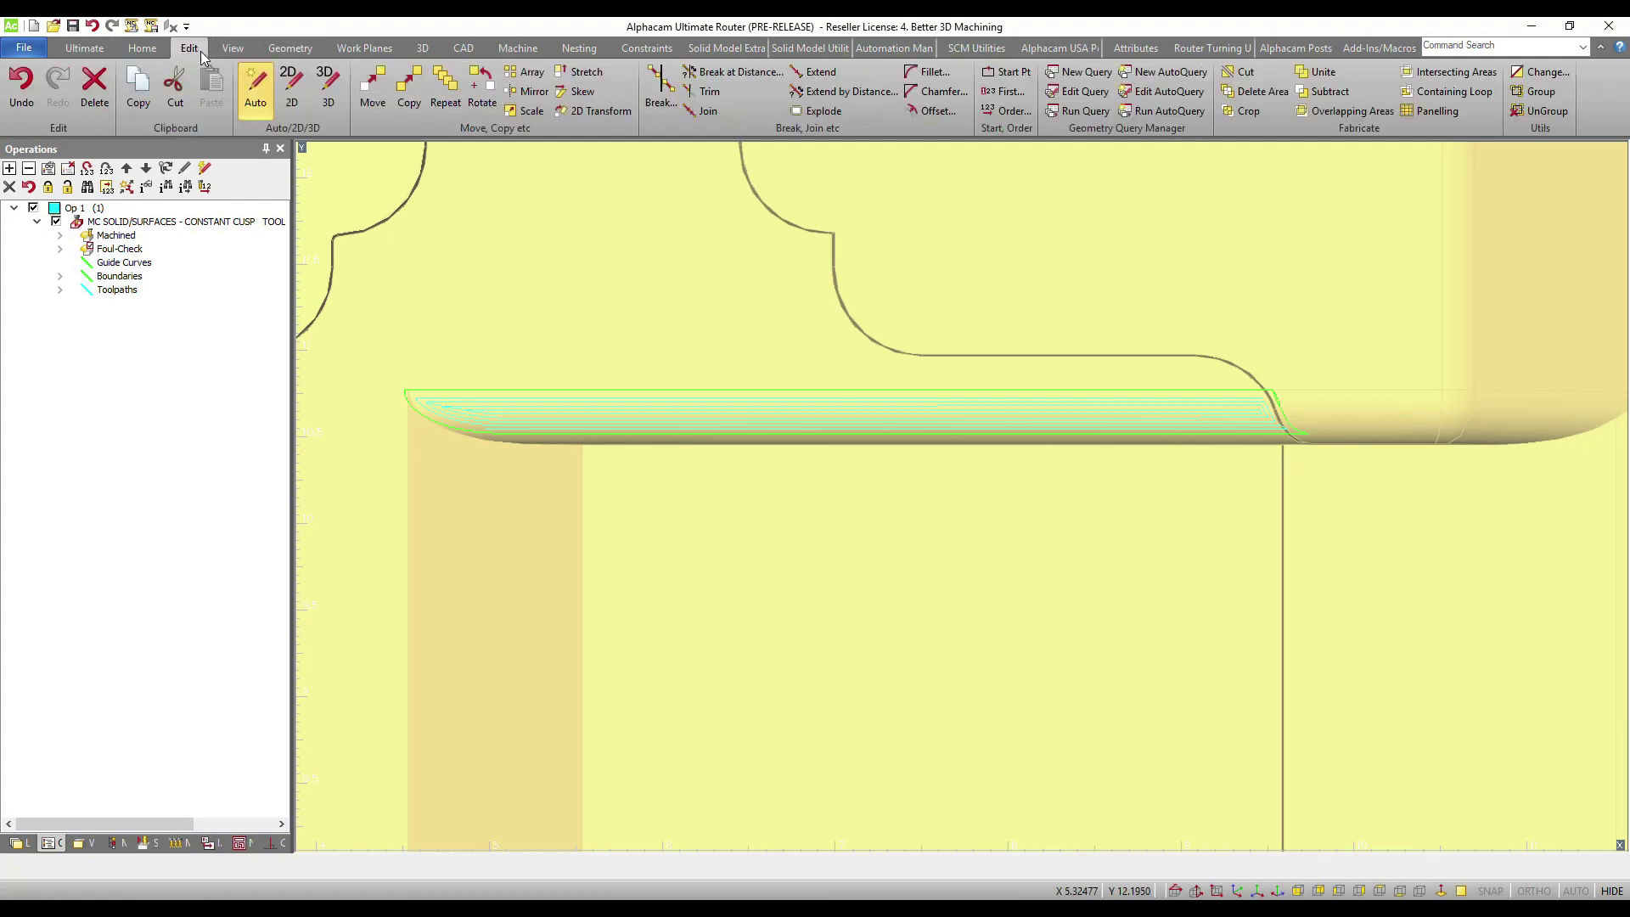
- Stretch the boundary around the toolpath band slightly downward at its bottom edge
{"action": "left_click", "coordinate": [582, 74]}
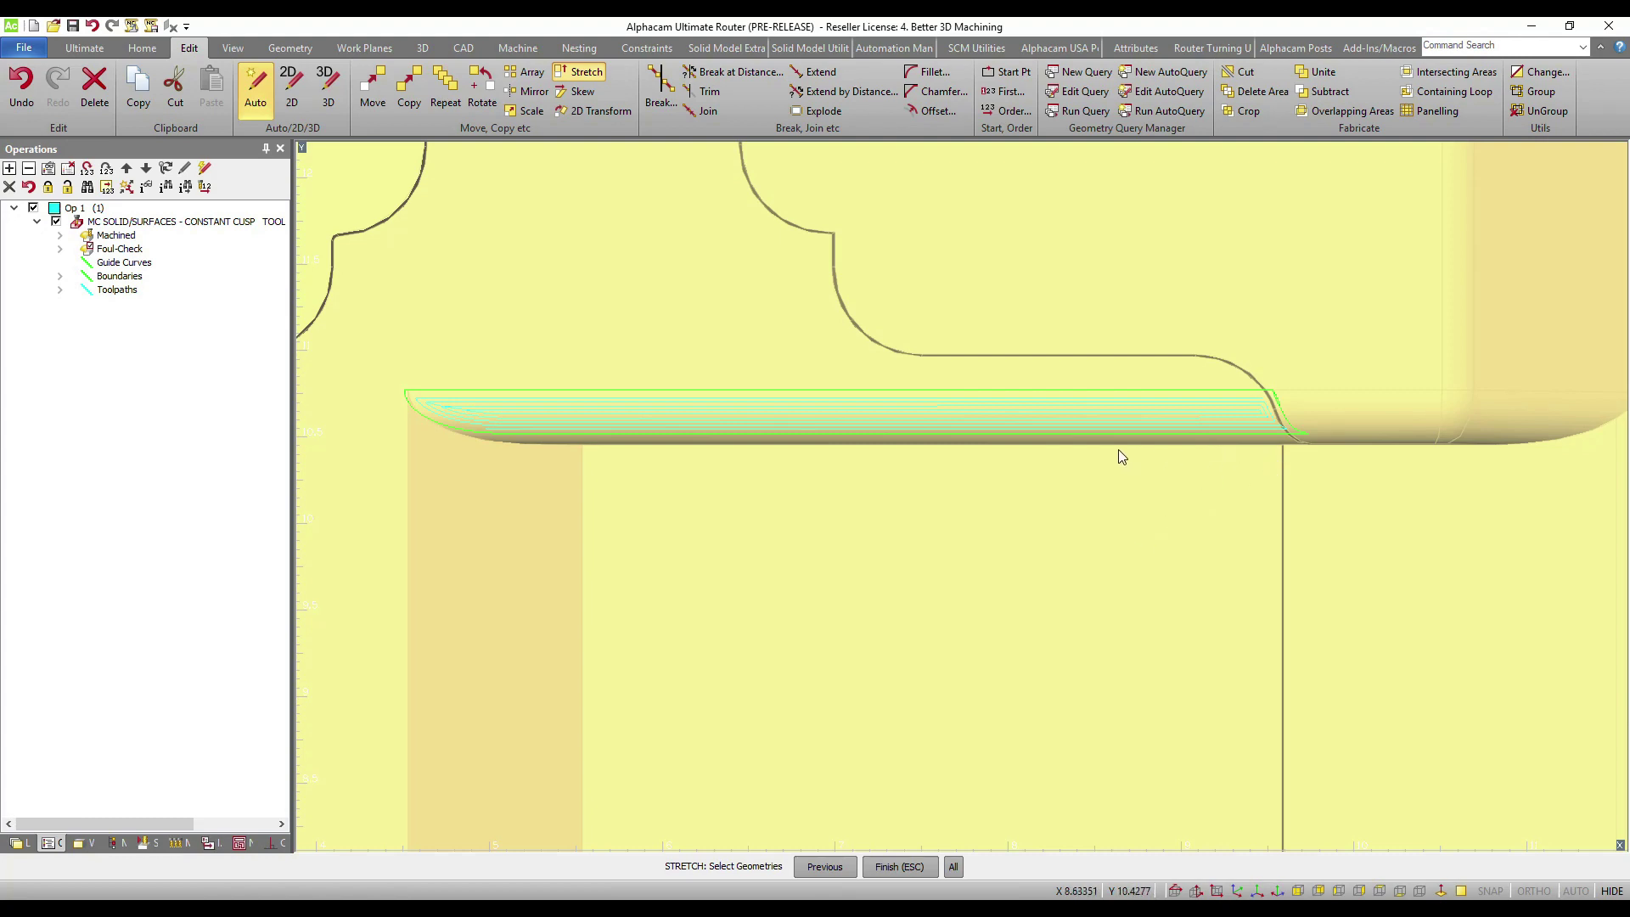
{"action": "scroll", "coordinate": [1118, 450], "scroll_direction": "up", "scroll_amount": 1}
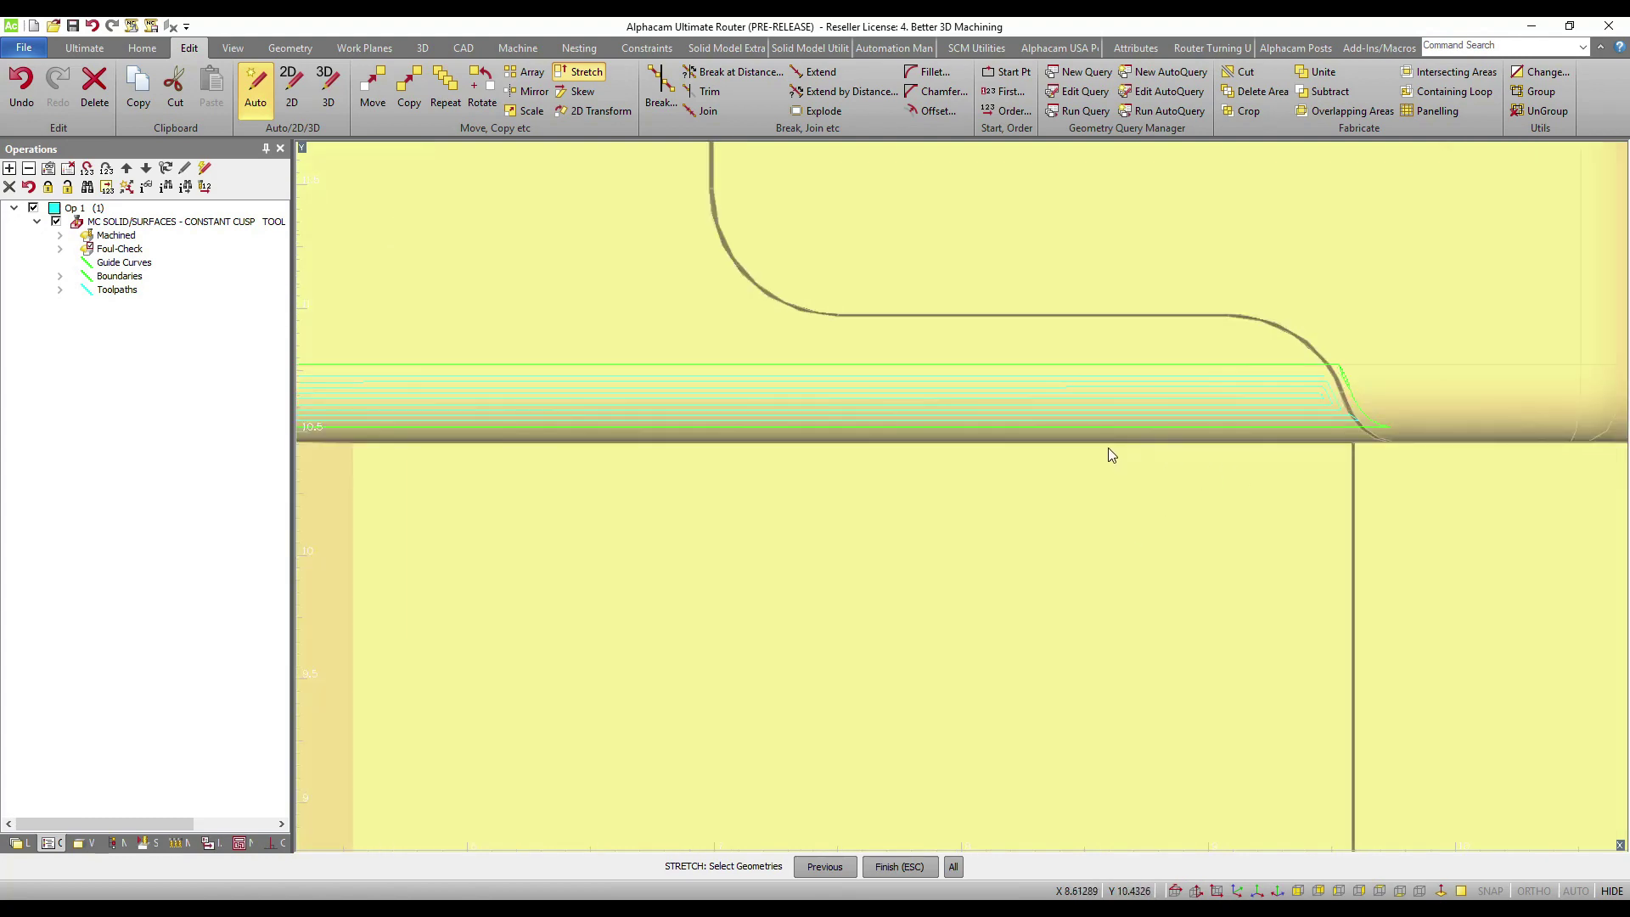
{"action": "left_click", "coordinate": [1069, 428]}
{"action": "key", "text": "Escape"}
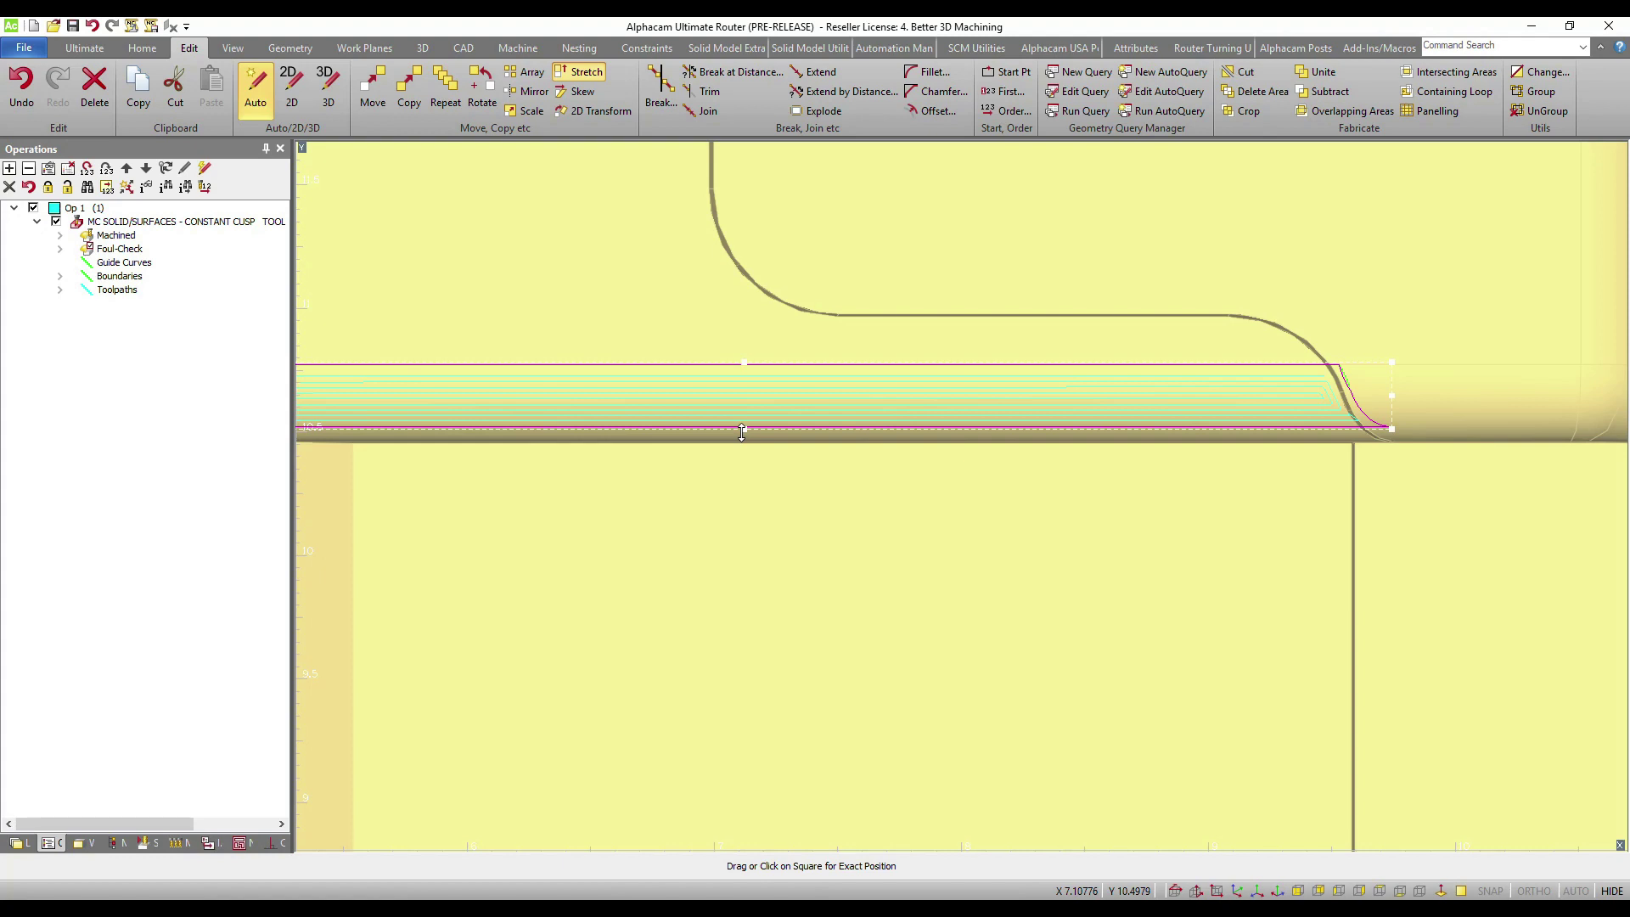
{"action": "left_click_drag", "start_coordinate": [742, 430], "coordinate": [744, 442]}
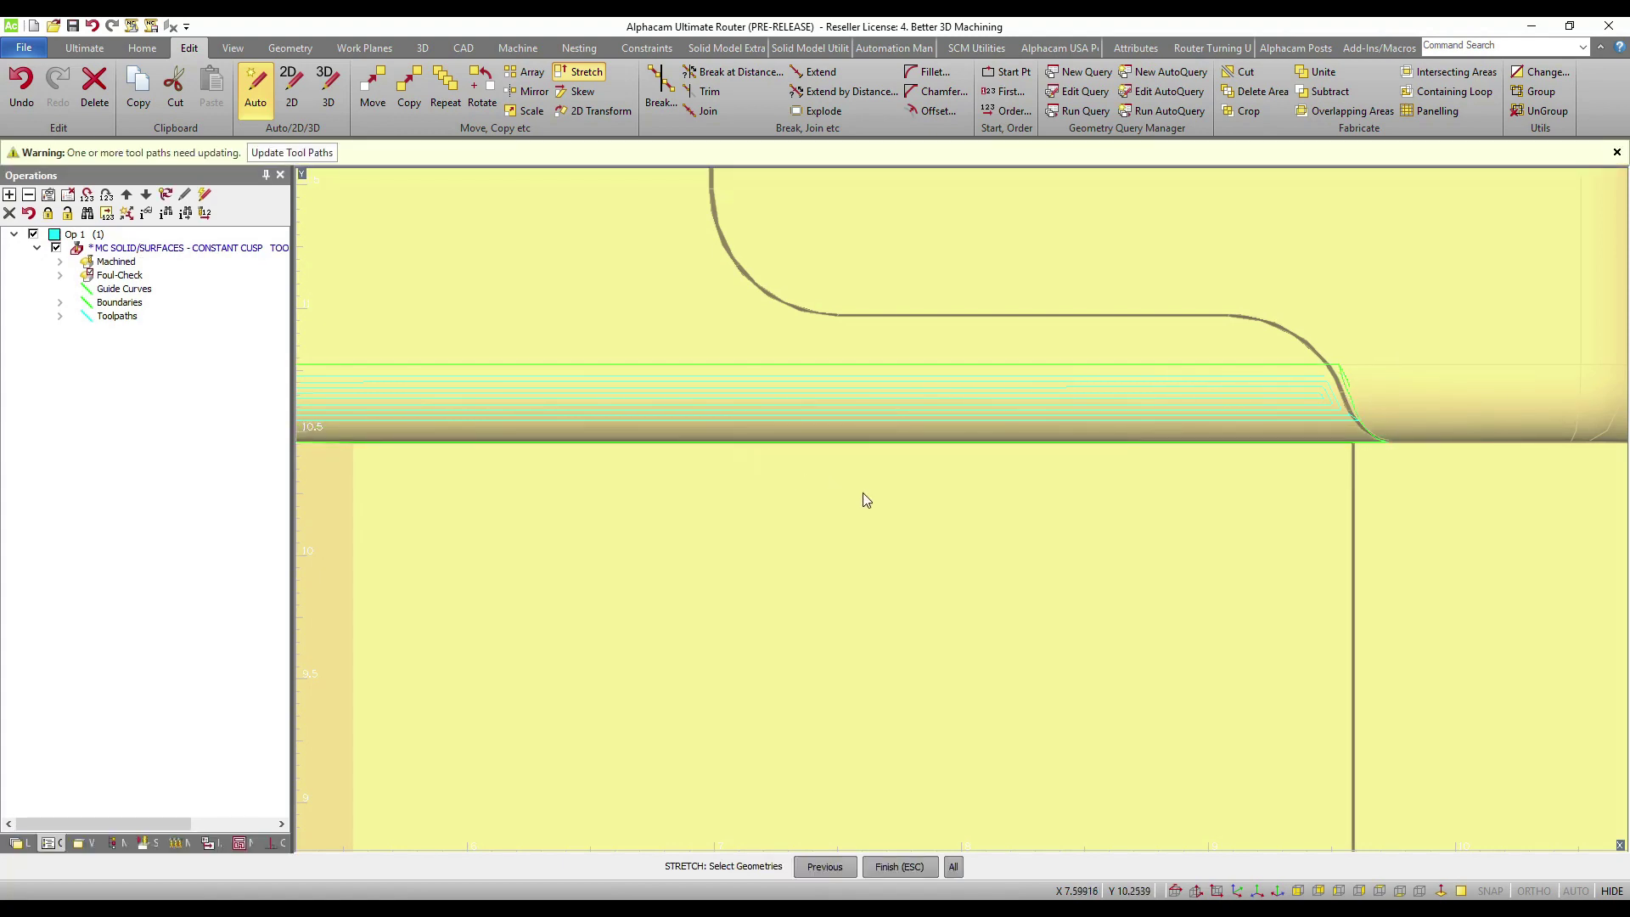
{"action": "key", "text": "Escape"}
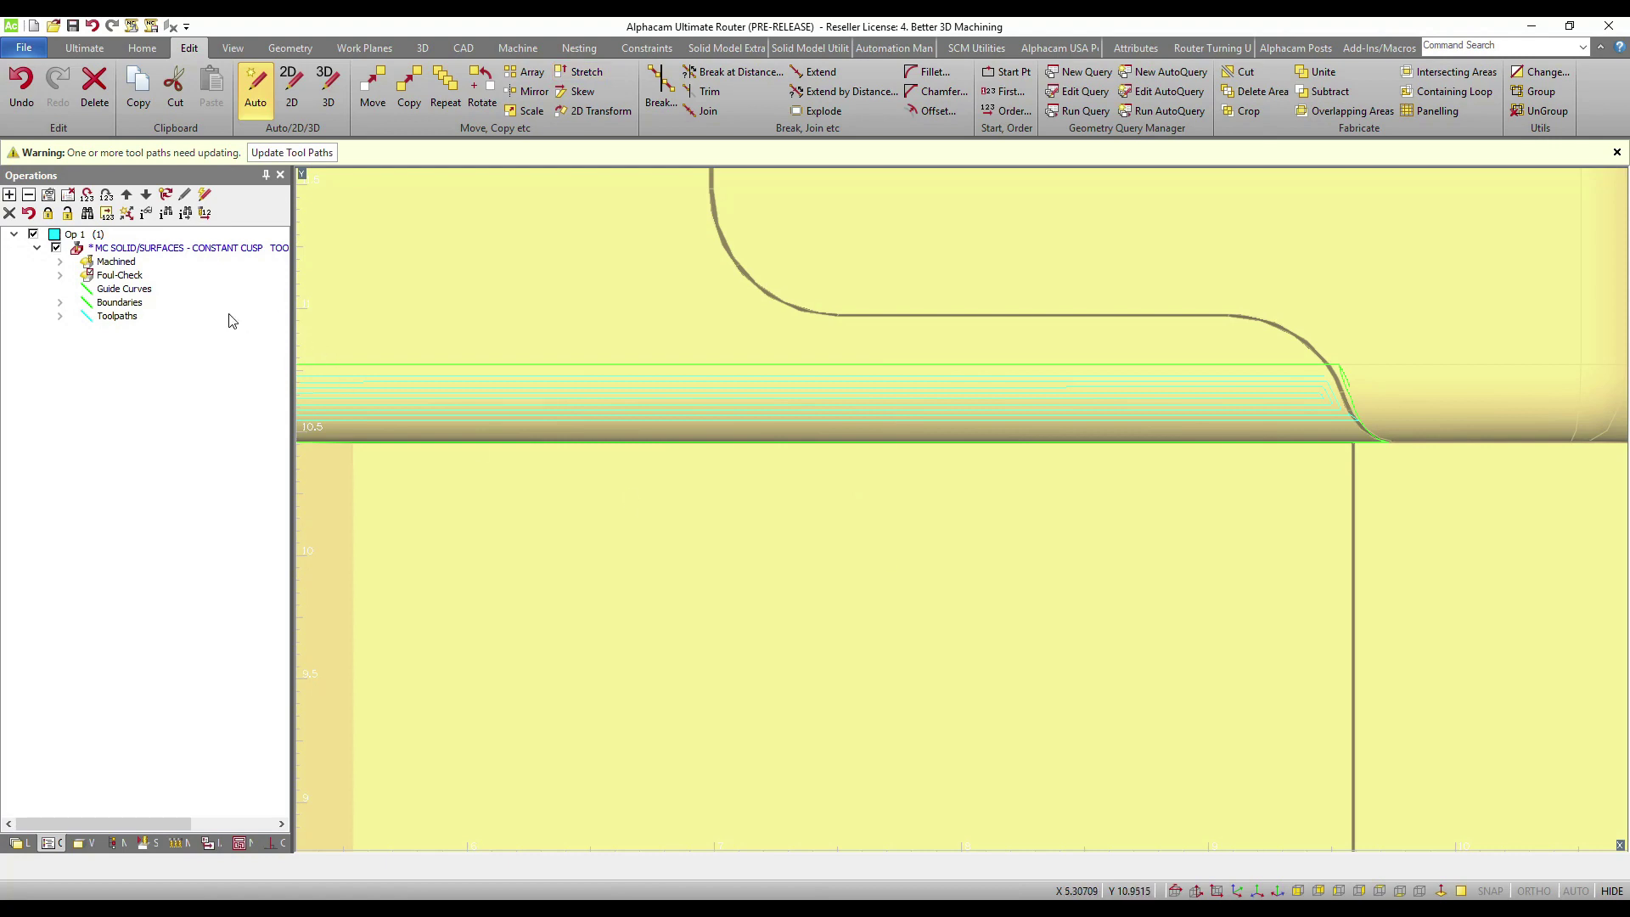
- Re-select the stretched boundary as the operation's boundary
{"action": "right_click", "coordinate": [133, 306]}
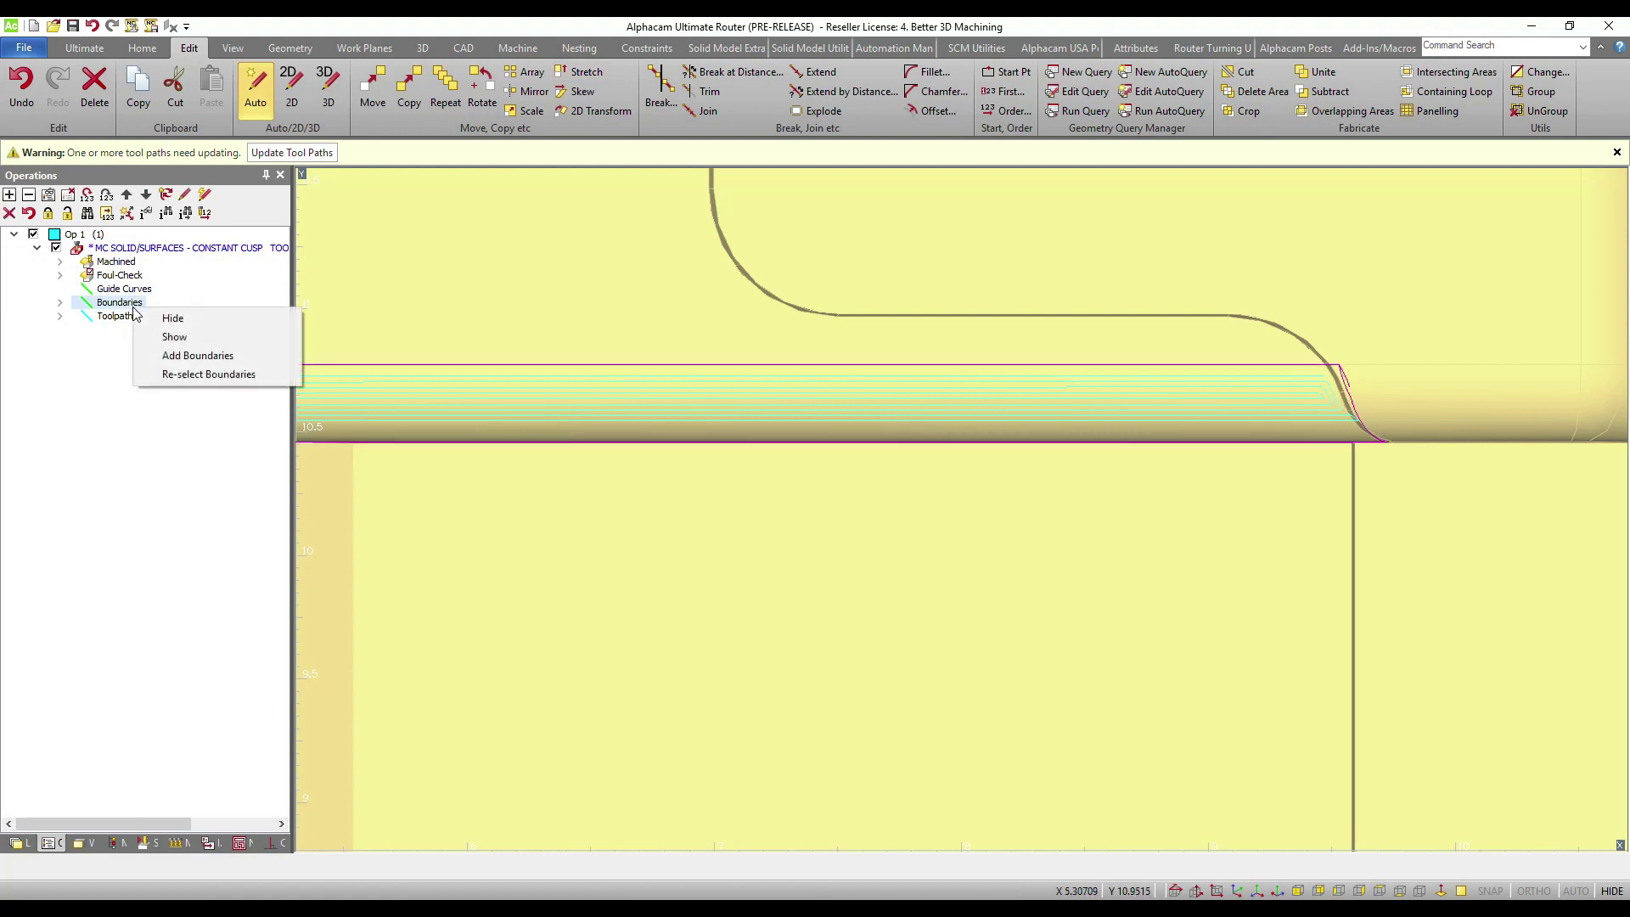
{"action": "left_click", "coordinate": [194, 374]}
{"action": "left_click", "coordinate": [444, 364]}
{"action": "right_click", "coordinate": [604, 518]}
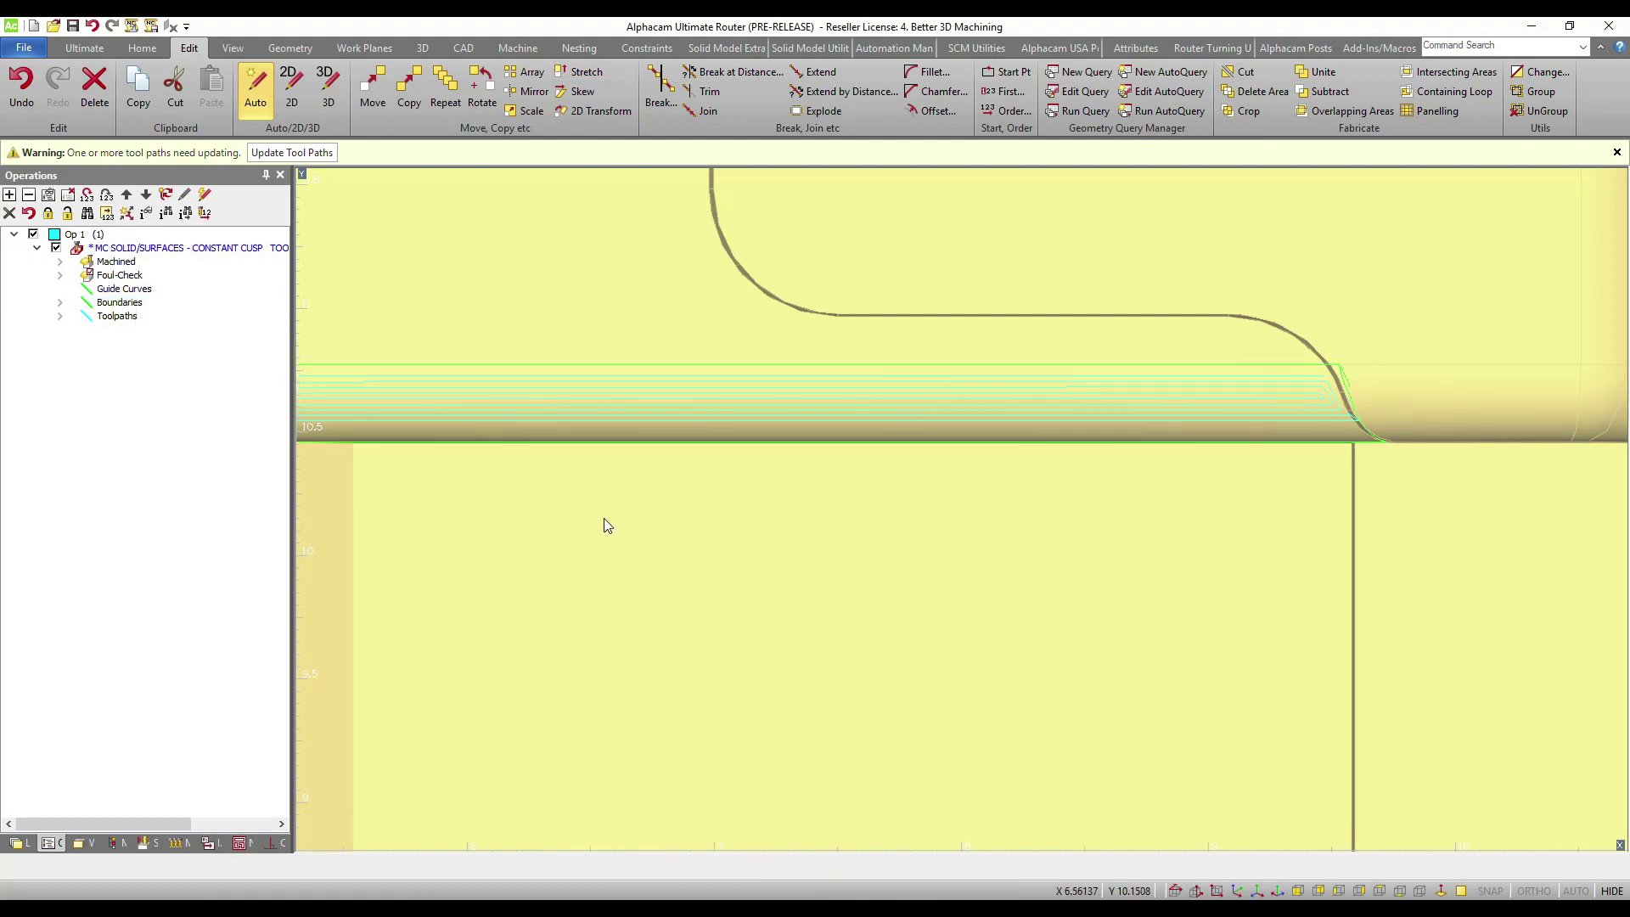
- Recalculate the out-of-date constant-cusp toolpath to fill the stretched boundary
{"action": "left_click", "coordinate": [314, 151]}
{"action": "left_click", "coordinate": [777, 533]}
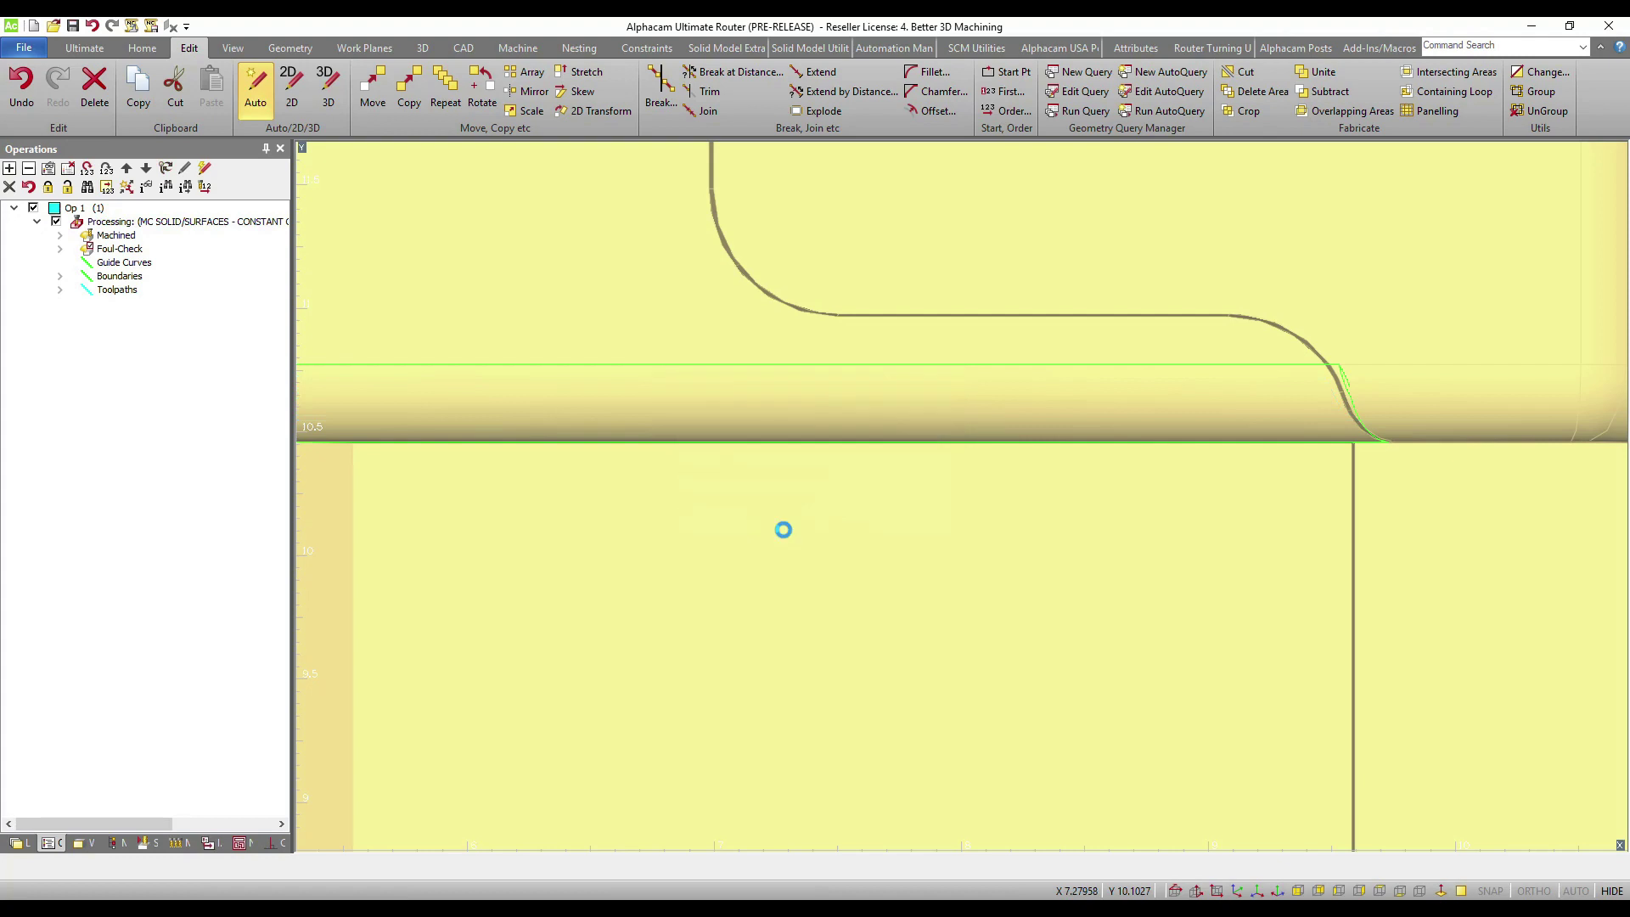
{"action": "scroll", "coordinate": [1392, 427], "scroll_direction": "up", "scroll_amount": 3}
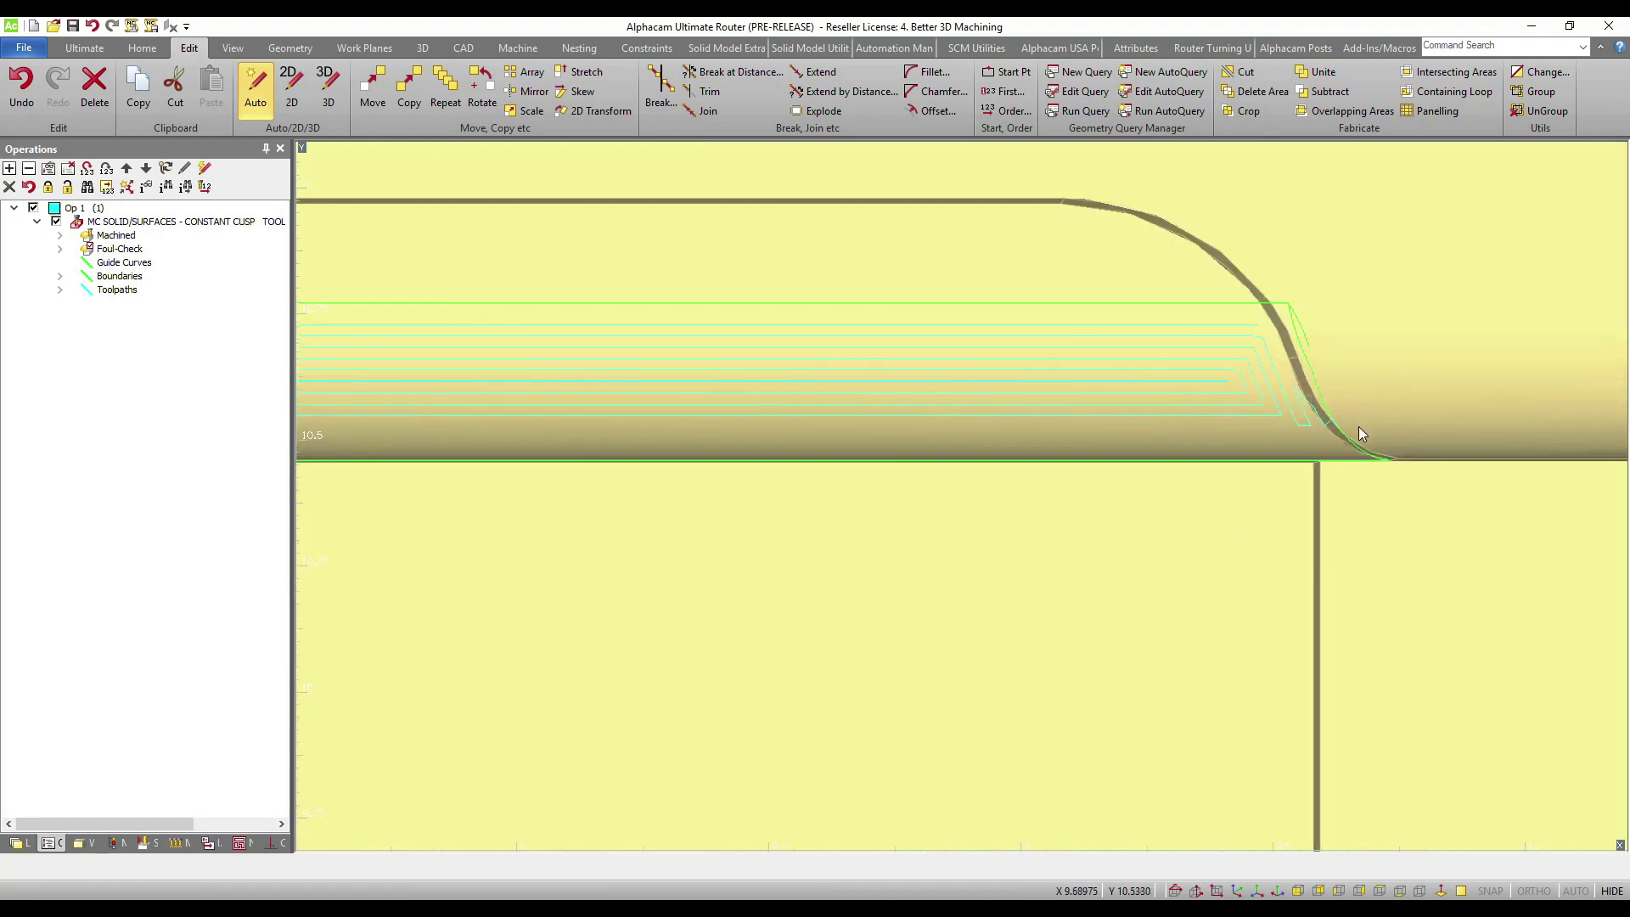
{"action": "scroll", "coordinate": [1325, 472], "scroll_direction": "down", "scroll_amount": 3}
{"action": "scroll", "coordinate": [1051, 433], "scroll_direction": "down", "scroll_amount": 2}
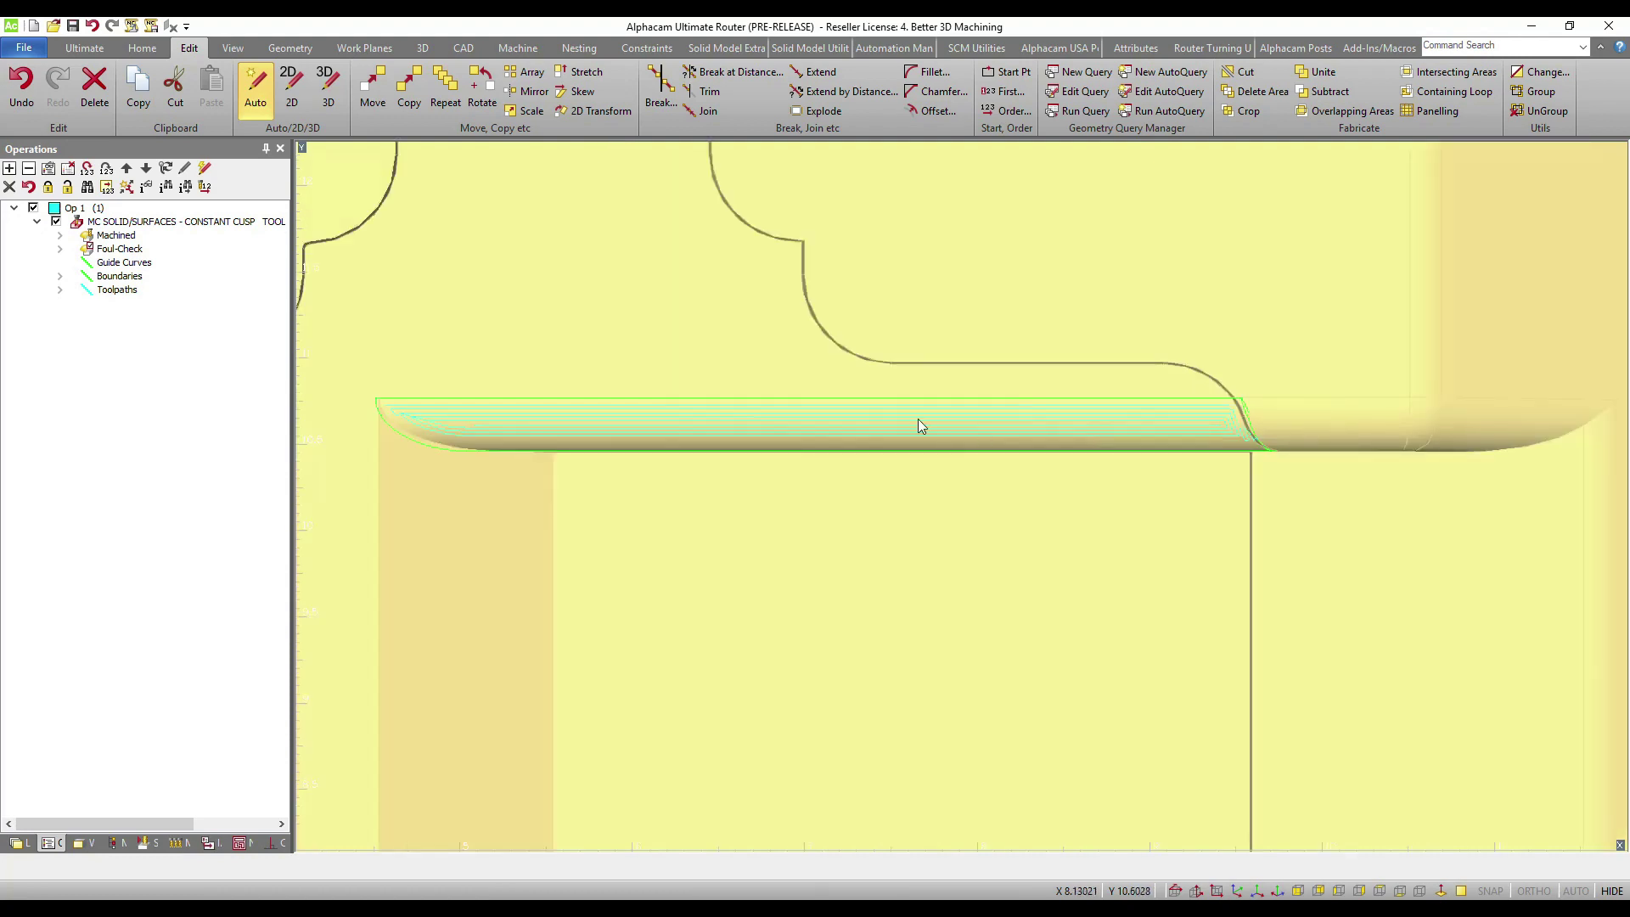